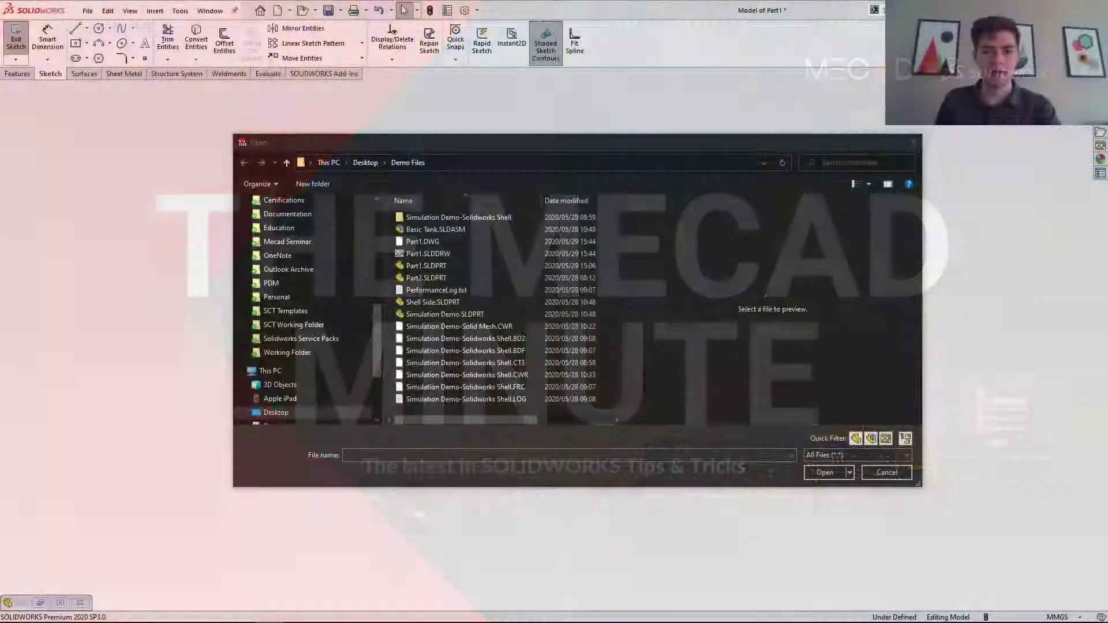
- Open Part1.DWG and choose to import it to a new part as a 2D sketch, with Import as reference turned off
{"action": "left_click", "coordinate": [462, 241]}
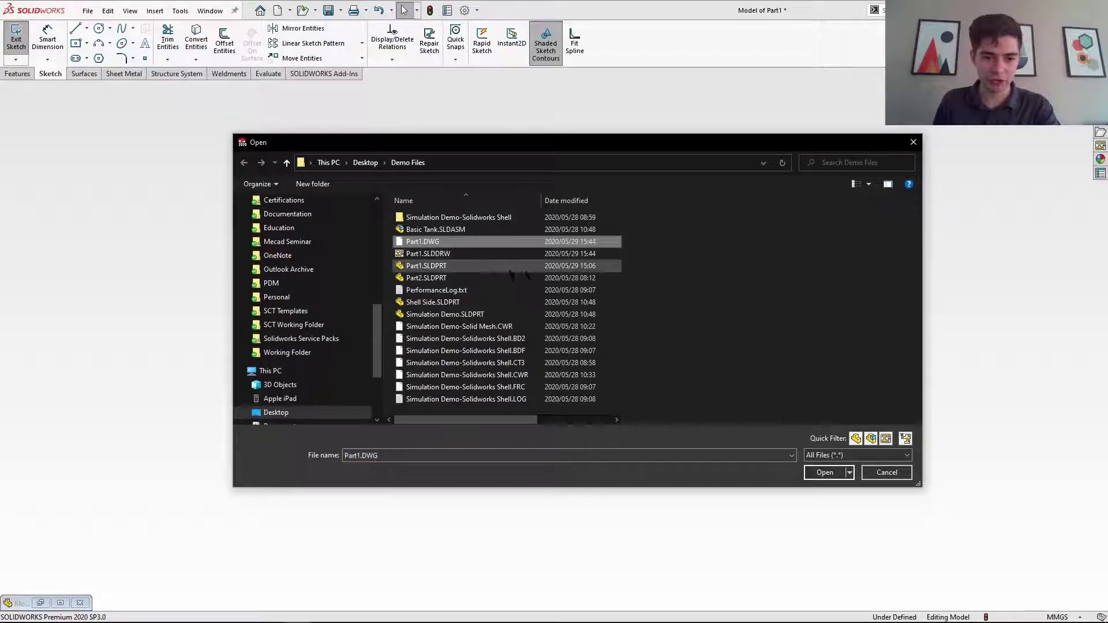
{"action": "left_click", "coordinate": [826, 473]}
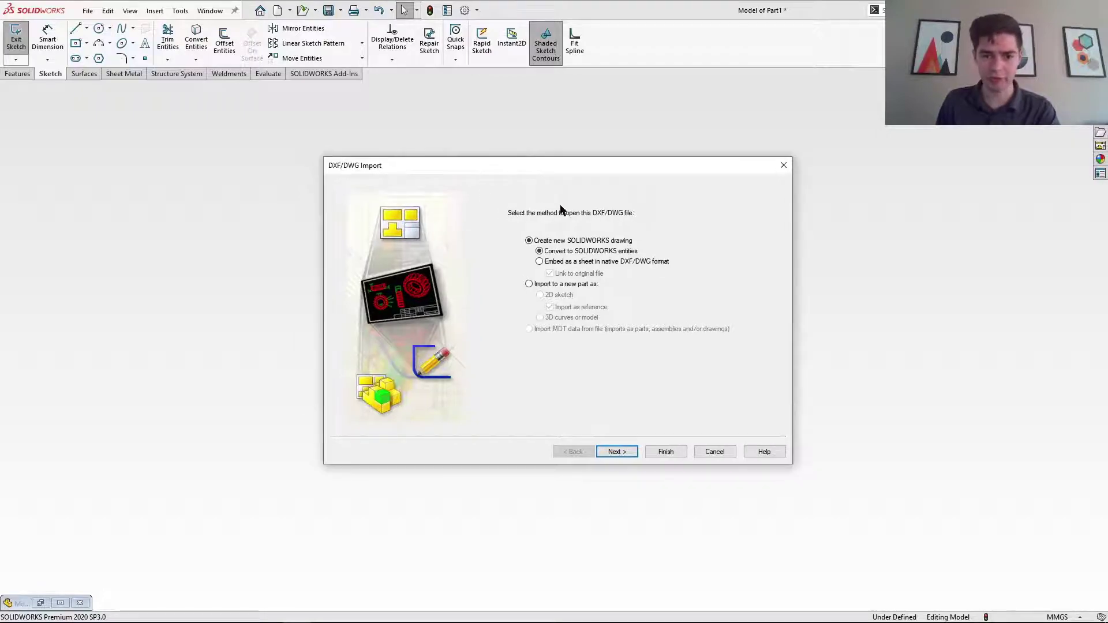
{"action": "left_click", "coordinate": [529, 284]}
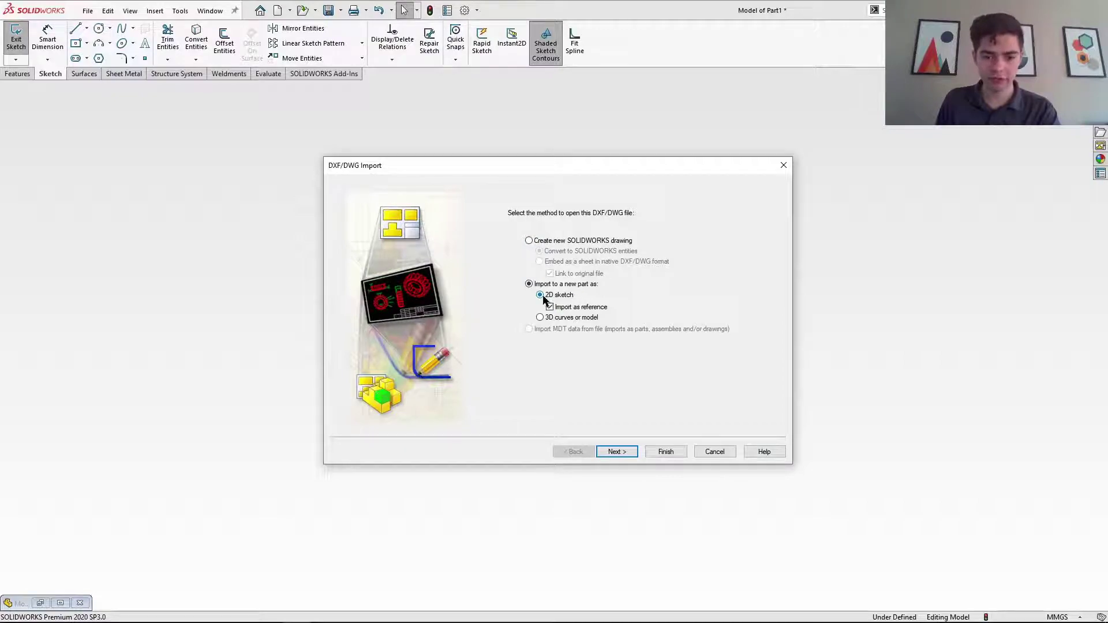
{"action": "left_click", "coordinate": [541, 317]}
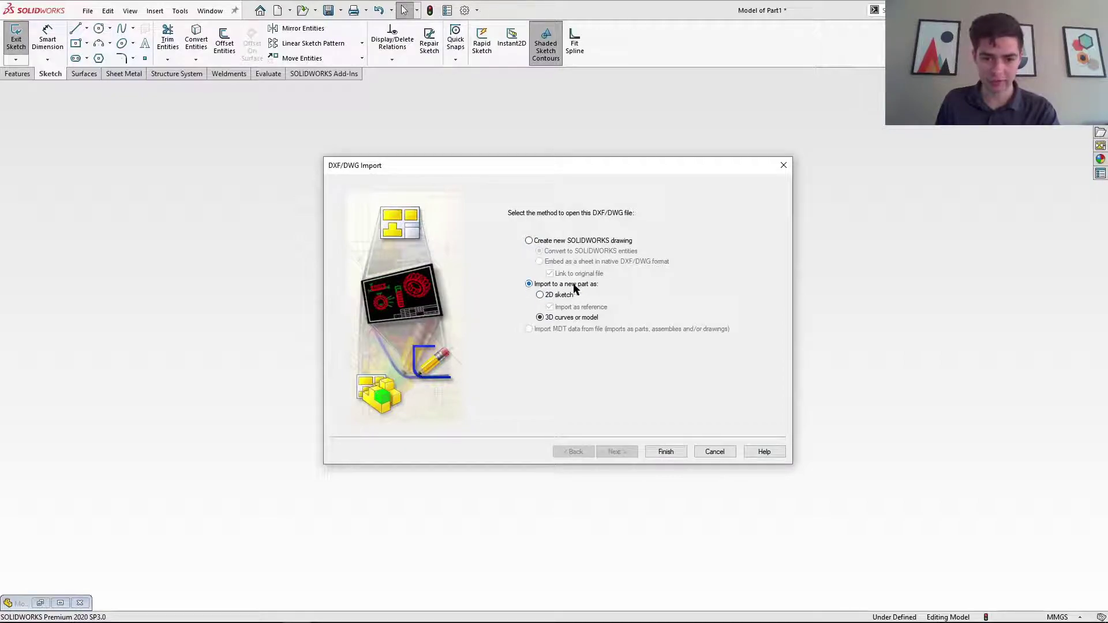
{"action": "left_click", "coordinate": [540, 296]}
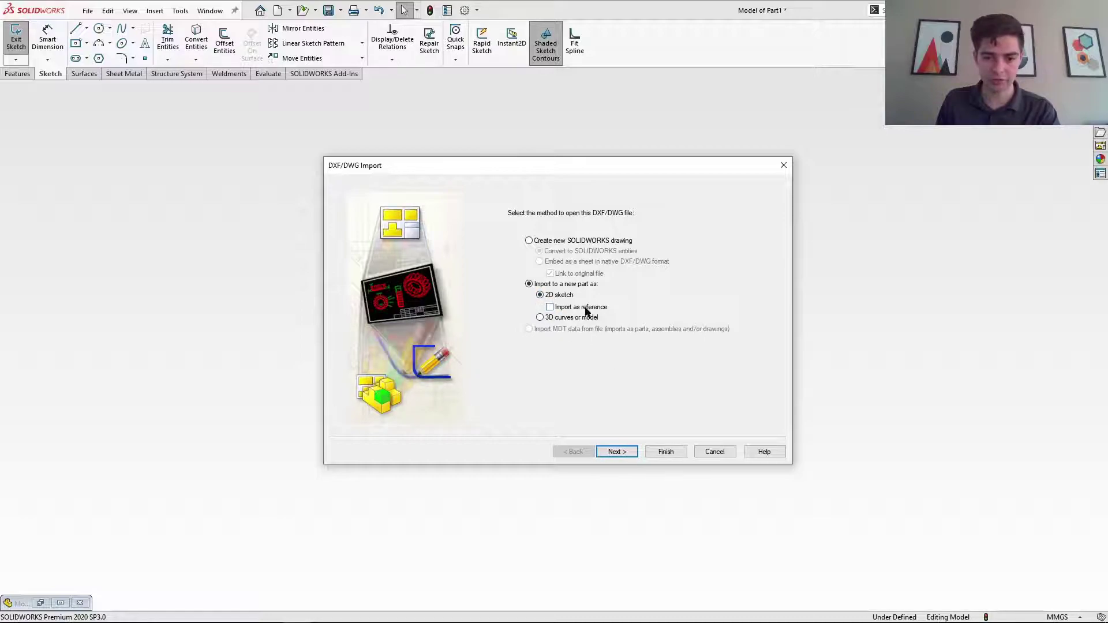
{"action": "left_click", "coordinate": [626, 453]}
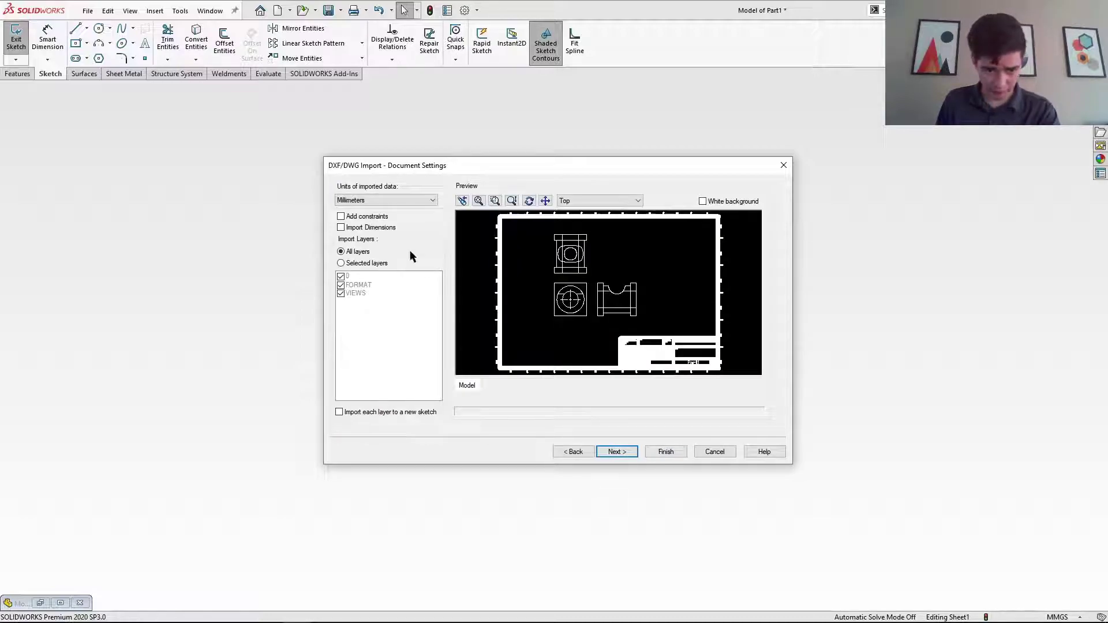
- Limit the import to selected layers, keeping only layer 0 and excluding the FORMAT and VIEWS layers
{"action": "left_click", "coordinate": [341, 263]}
{"action": "left_click", "coordinate": [341, 276]}
{"action": "left_click", "coordinate": [341, 284]}
{"action": "left_click", "coordinate": [340, 292]}
{"action": "left_click", "coordinate": [341, 284]}
{"action": "left_click", "coordinate": [341, 276]}
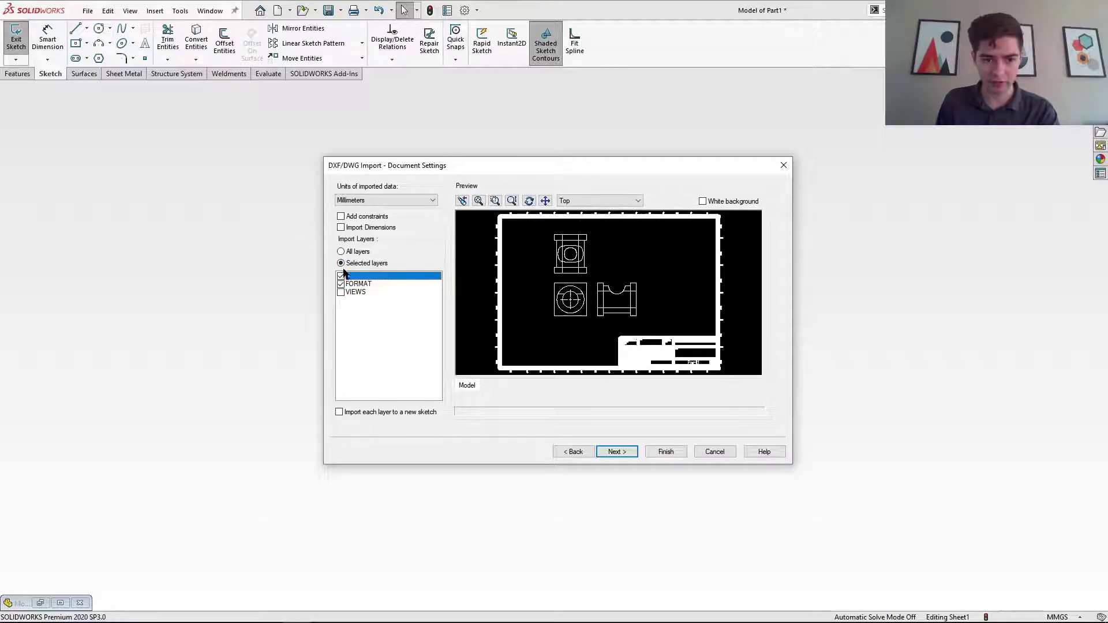
{"action": "left_click", "coordinate": [342, 283]}
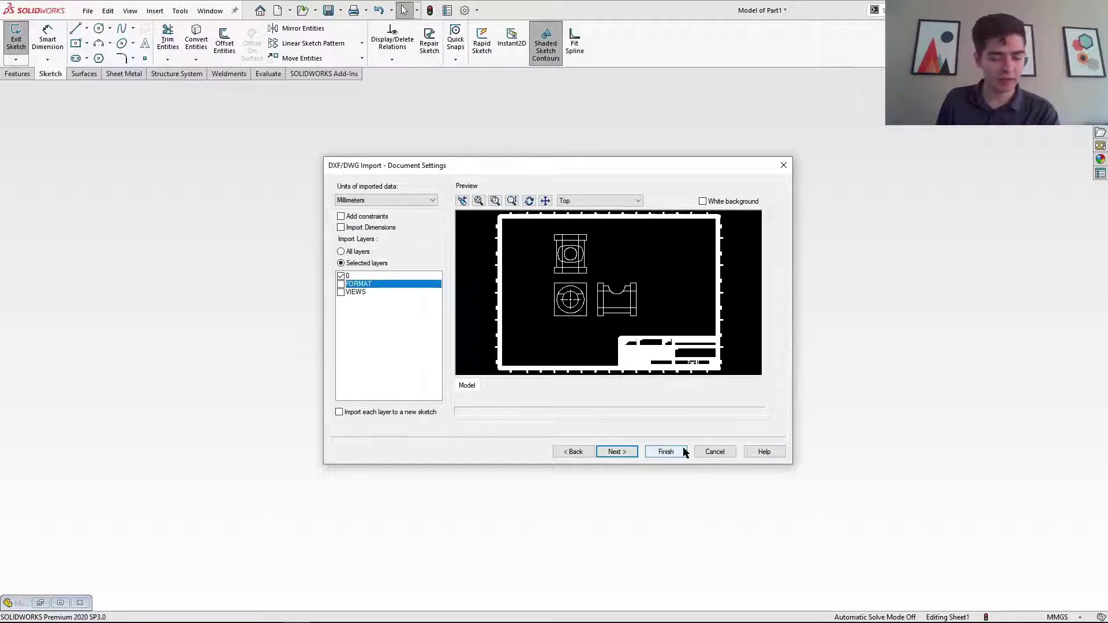
- Preview the drawing on a white background in the layer mapping page and cancel the DXF/DWG import
{"action": "left_click", "coordinate": [614, 452]}
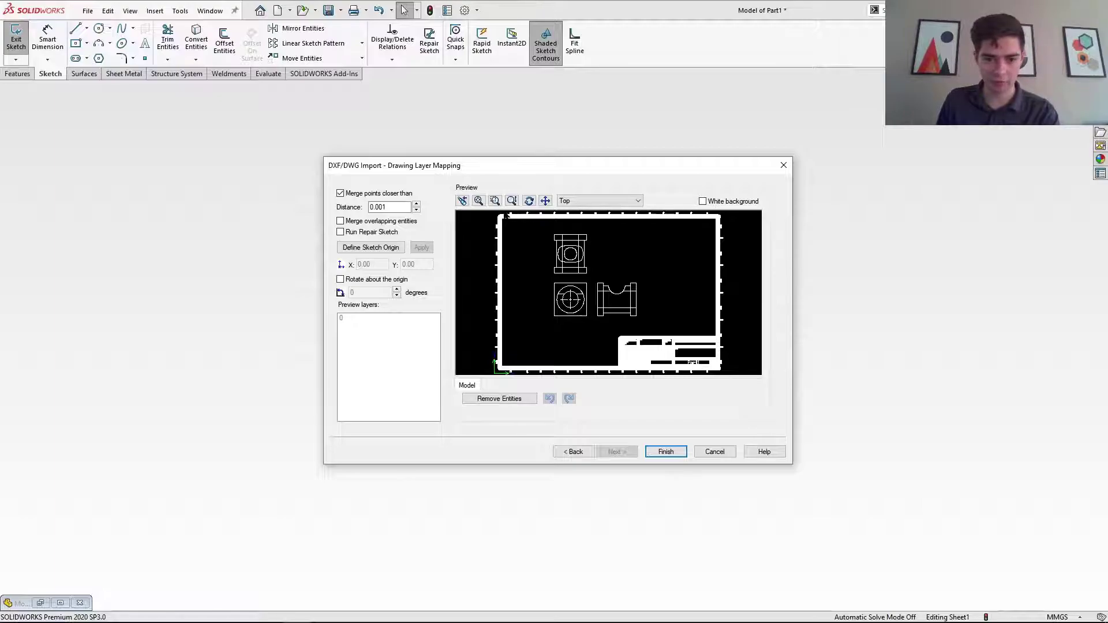
{"action": "left_click", "coordinate": [703, 202]}
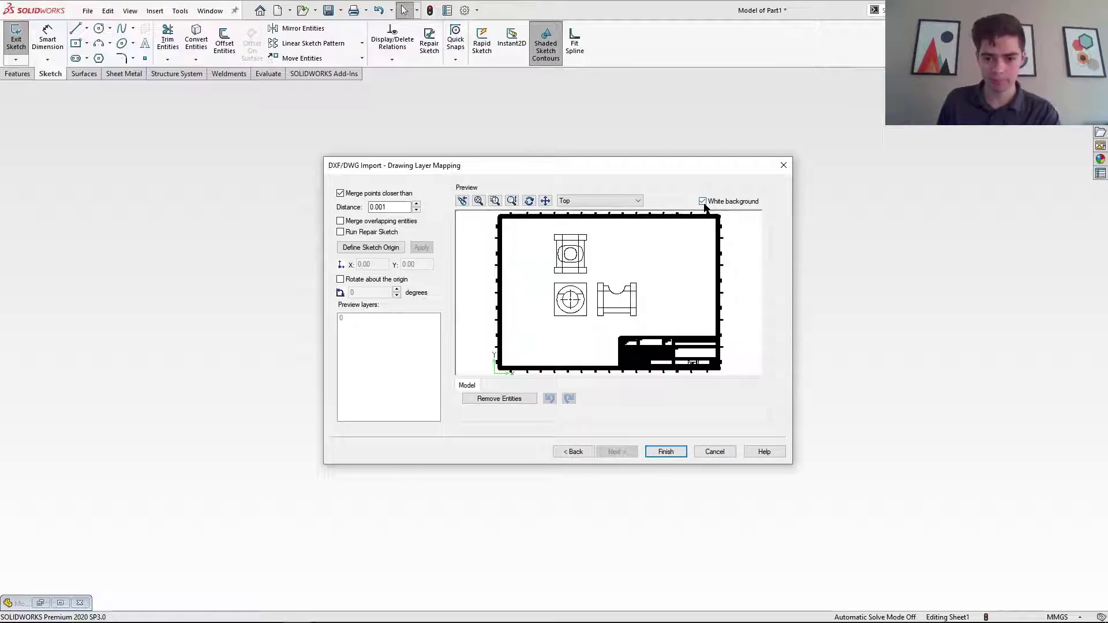
{"action": "left_click", "coordinate": [723, 454]}
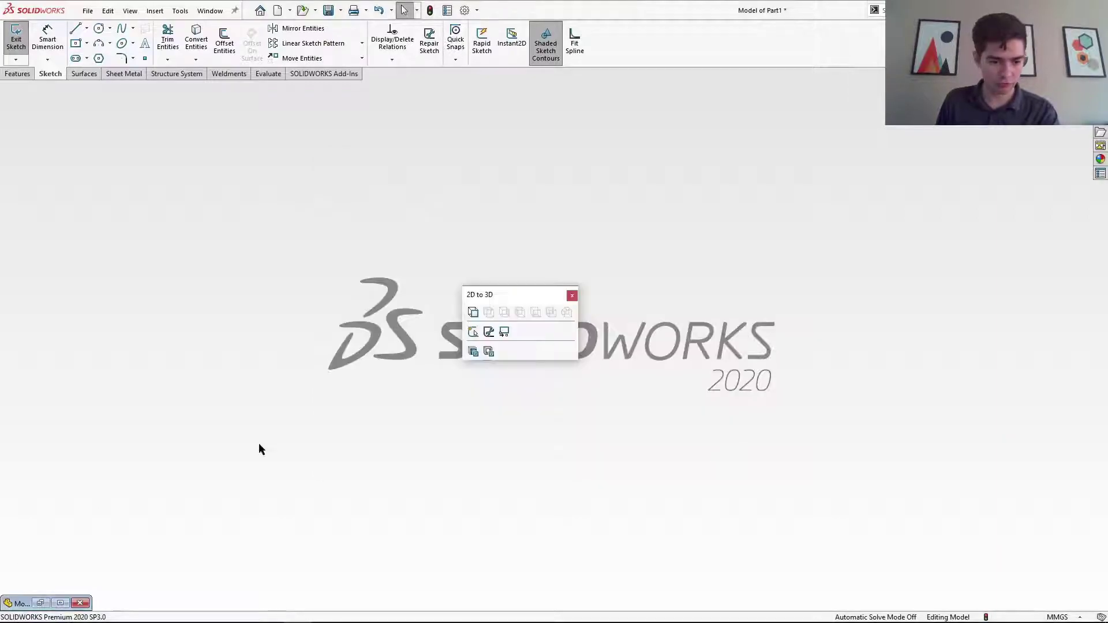
- Restore the minimized Part1 model window and move the 2D to 3D toolbar clear of the imported sketch views
{"action": "left_click", "coordinate": [68, 604]}
{"action": "scroll", "coordinate": [672, 448], "scroll_direction": "up", "scroll_amount": 2}
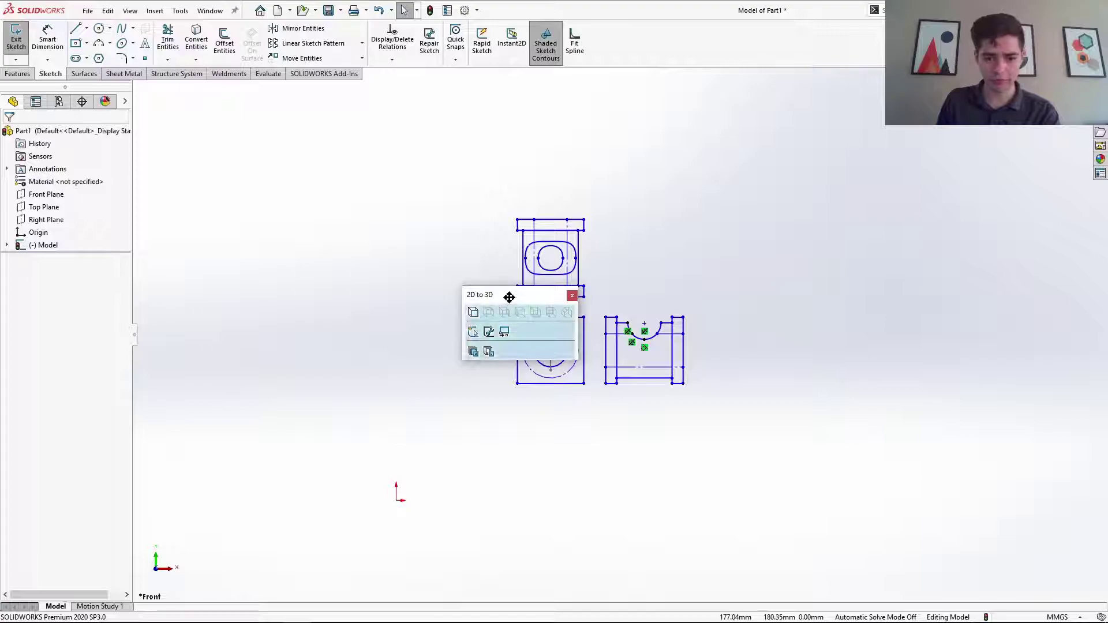
{"action": "mouse_move", "coordinate": [510, 296]}
{"action": "left_mouse_down"}
{"action": "mouse_move", "coordinate": [779, 359]}
{"action": "mouse_move", "coordinate": [820, 183]}
{"action": "mouse_move", "coordinate": [851, 183]}
{"action": "mouse_move", "coordinate": [858, 161]}
{"action": "left_mouse_up"}
{"action": "scroll", "coordinate": [655, 268], "scroll_direction": "down", "scroll_amount": 2}
- Close the 2D to 3D toolbar, enable it again and place it in the empty area beside the sketch views
{"action": "left_click", "coordinate": [904, 173]}
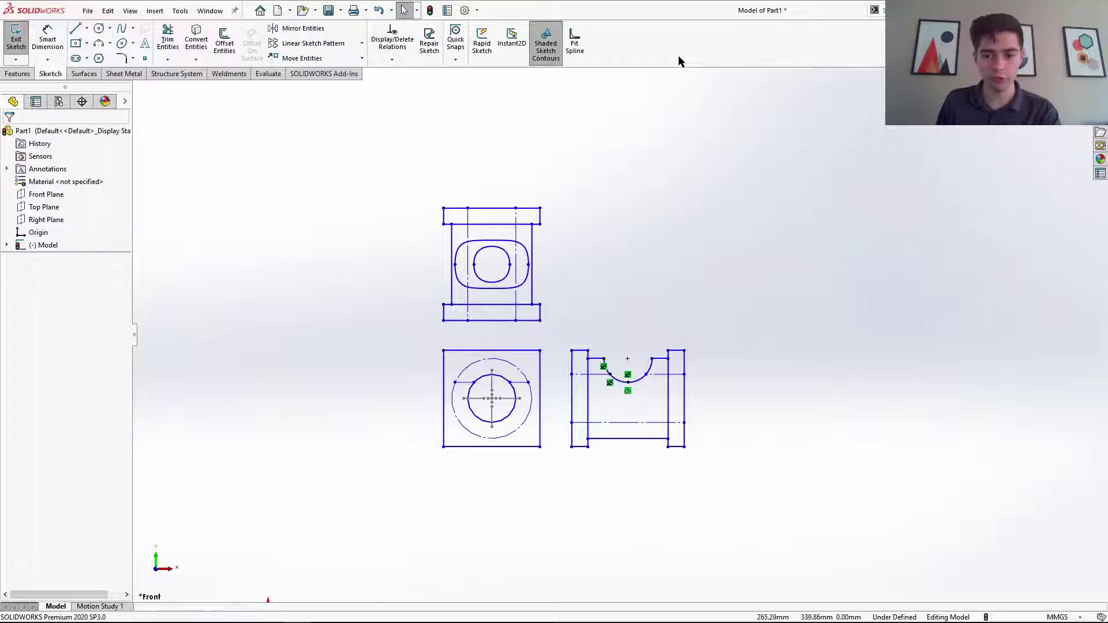
{"action": "right_click", "coordinate": [698, 34]}
{"action": "mouse_move", "coordinate": [788, 85]}
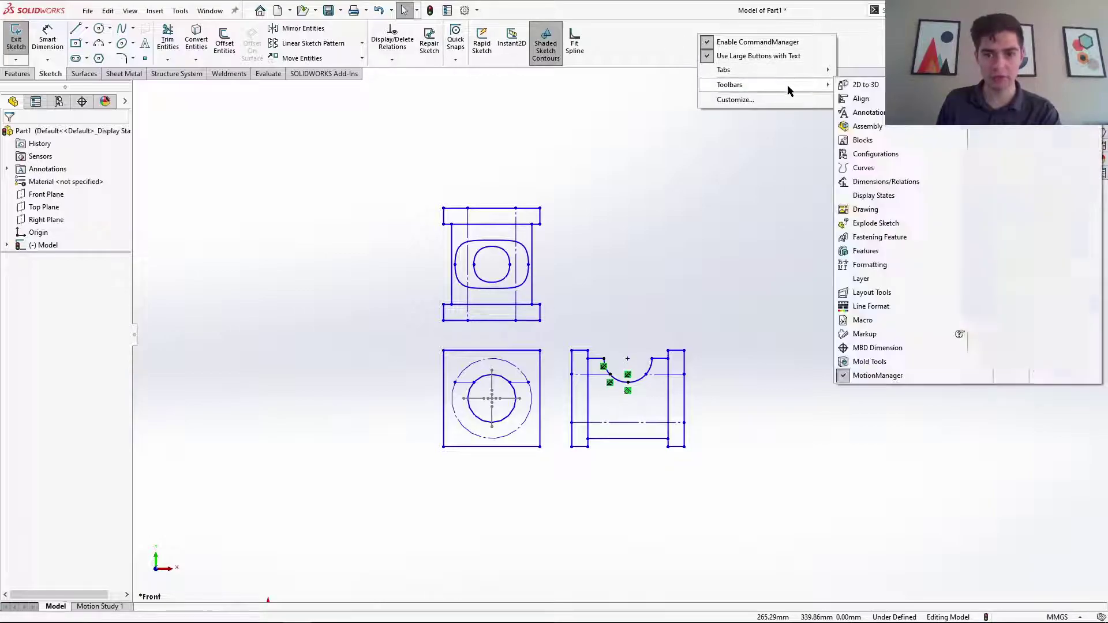
{"action": "left_click", "coordinate": [864, 85]}
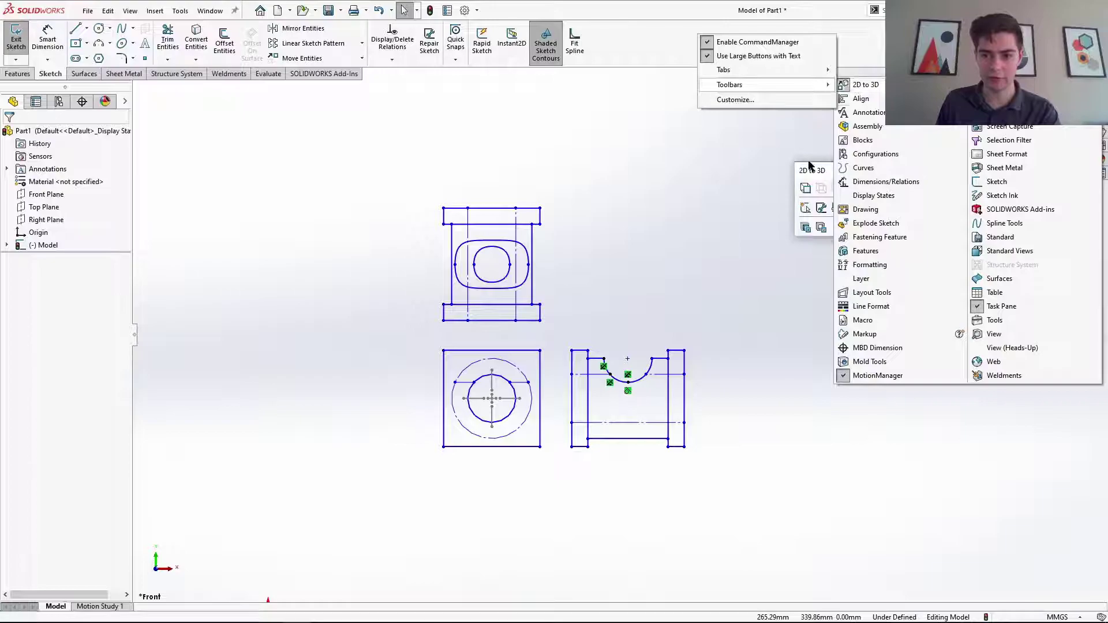
{"action": "left_click_drag", "start_coordinate": [829, 171], "coordinate": [851, 203]}
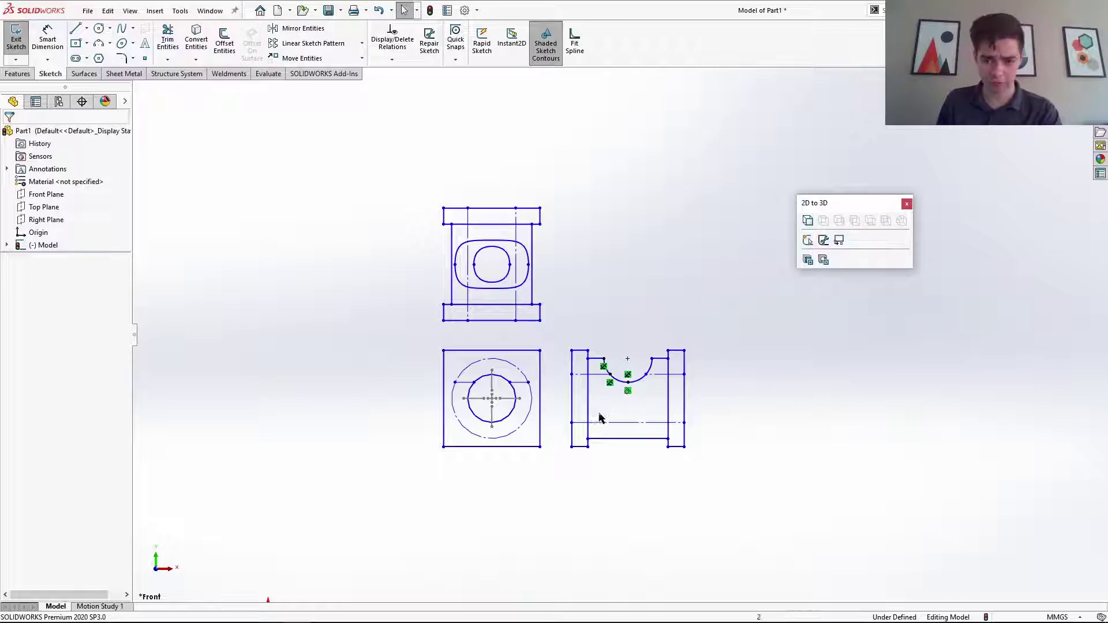
- Run Repair Sketch, join the two separated endpoints at the side view's cutout corner, and recheck the sketch for gaps
{"action": "left_click", "coordinate": [824, 241]}
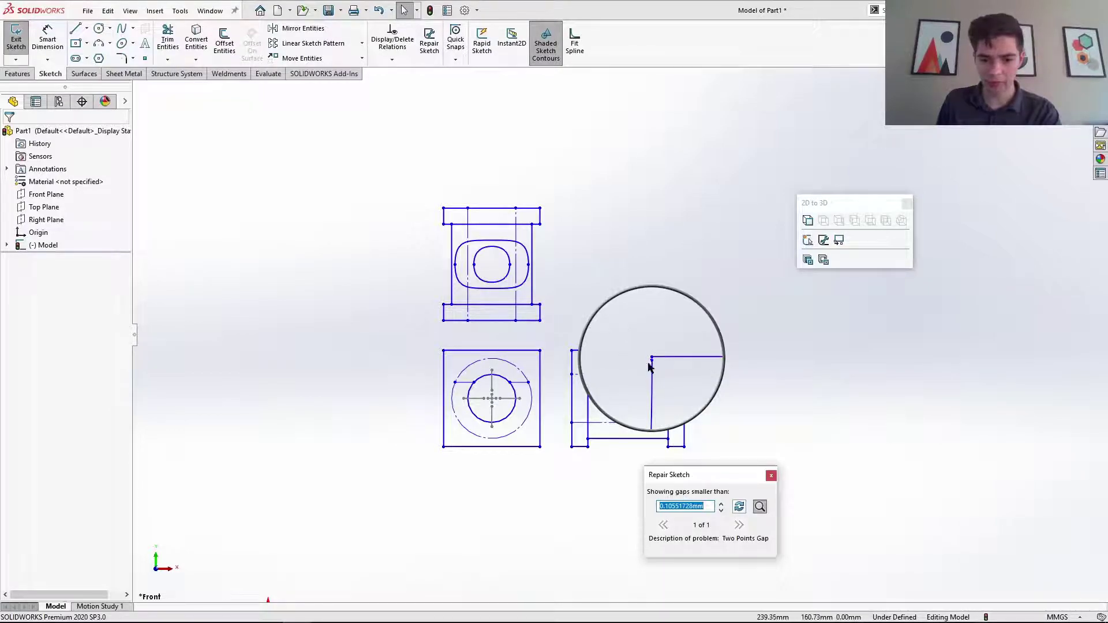
{"action": "scroll", "coordinate": [652, 359], "scroll_direction": "down", "scroll_amount": 4}
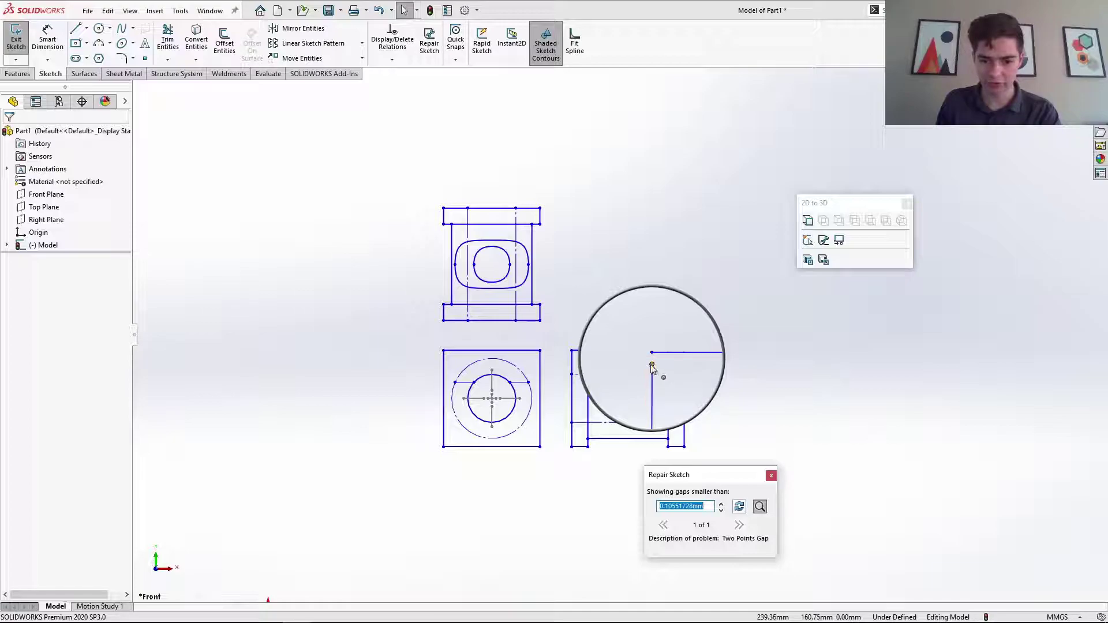
{"action": "left_click", "coordinate": [652, 366]}
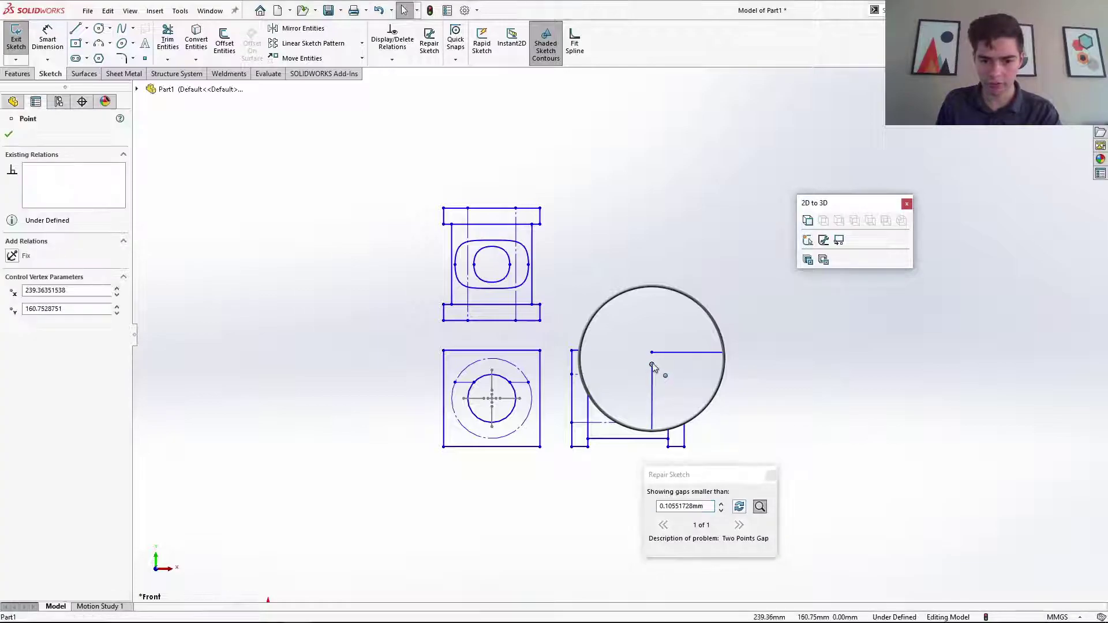
{"action": "left_click_drag", "start_coordinate": [652, 360], "coordinate": [652, 352]}
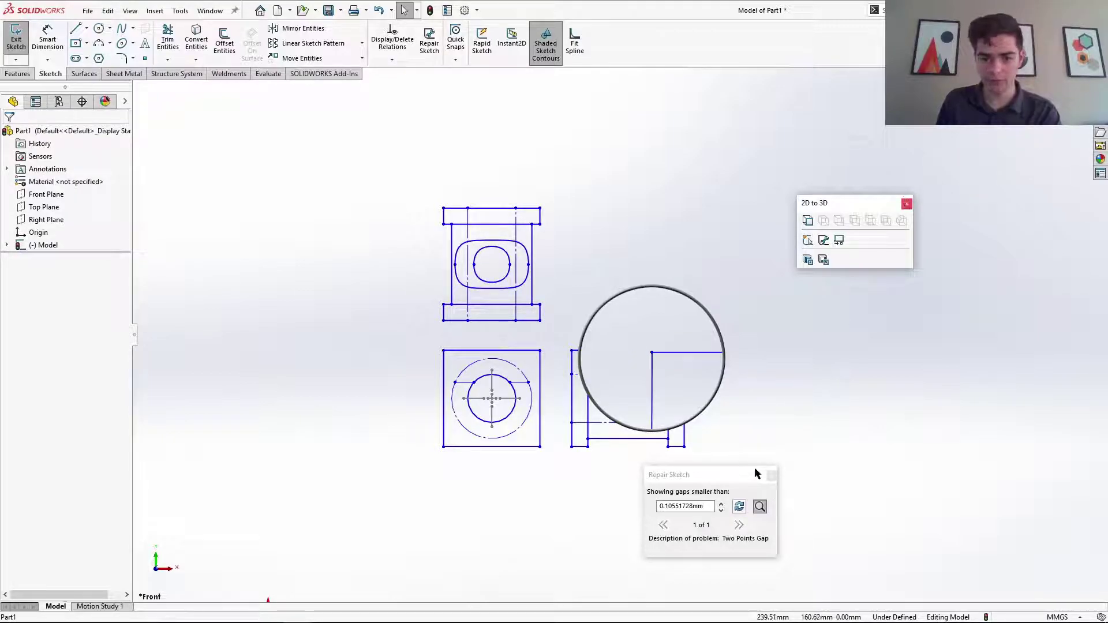
{"action": "left_click", "coordinate": [739, 508]}
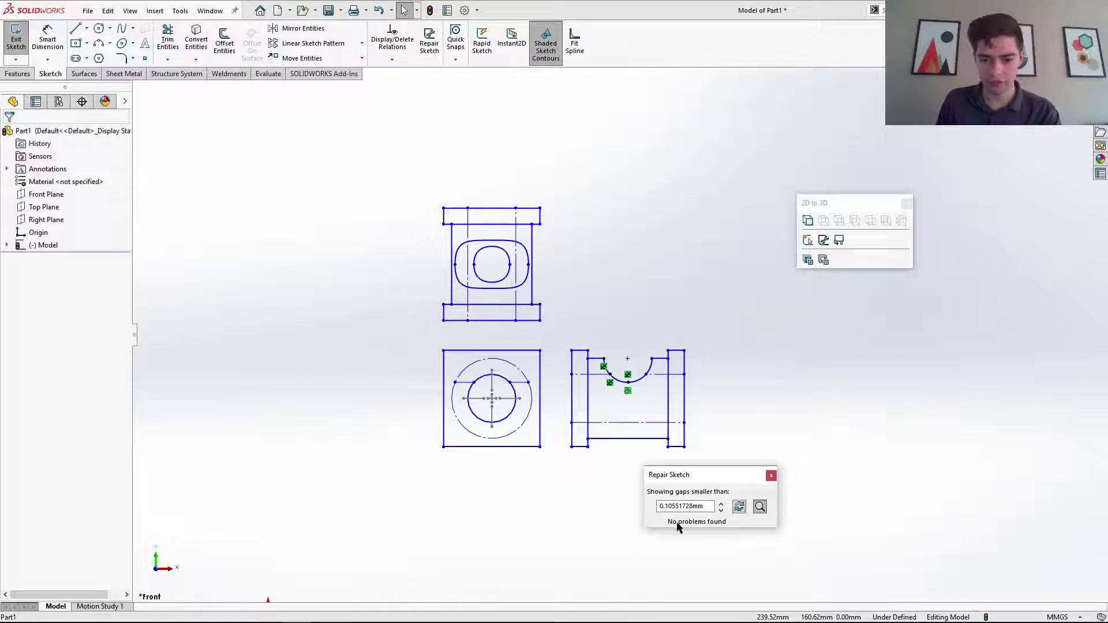
{"action": "left_click", "coordinate": [771, 477]}
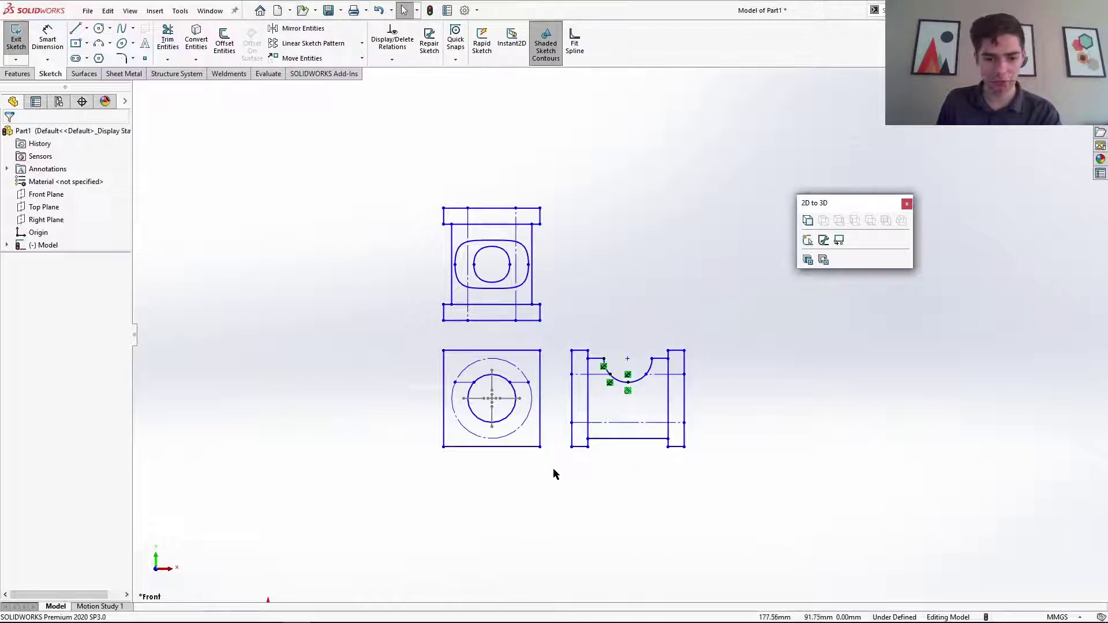
- Convert the square, upper and side views into Front, Top and Right sketches respectively, and rebuild to exit the sketch
{"action": "left_click_drag", "start_coordinate": [553, 471], "coordinate": [429, 340]}
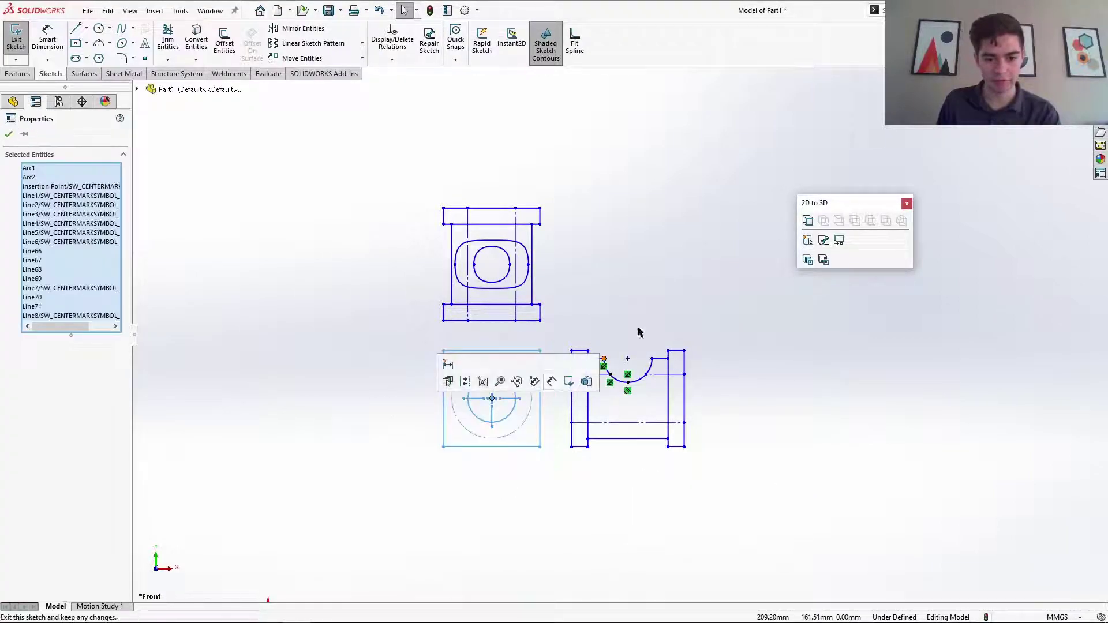
{"action": "left_click", "coordinate": [815, 221]}
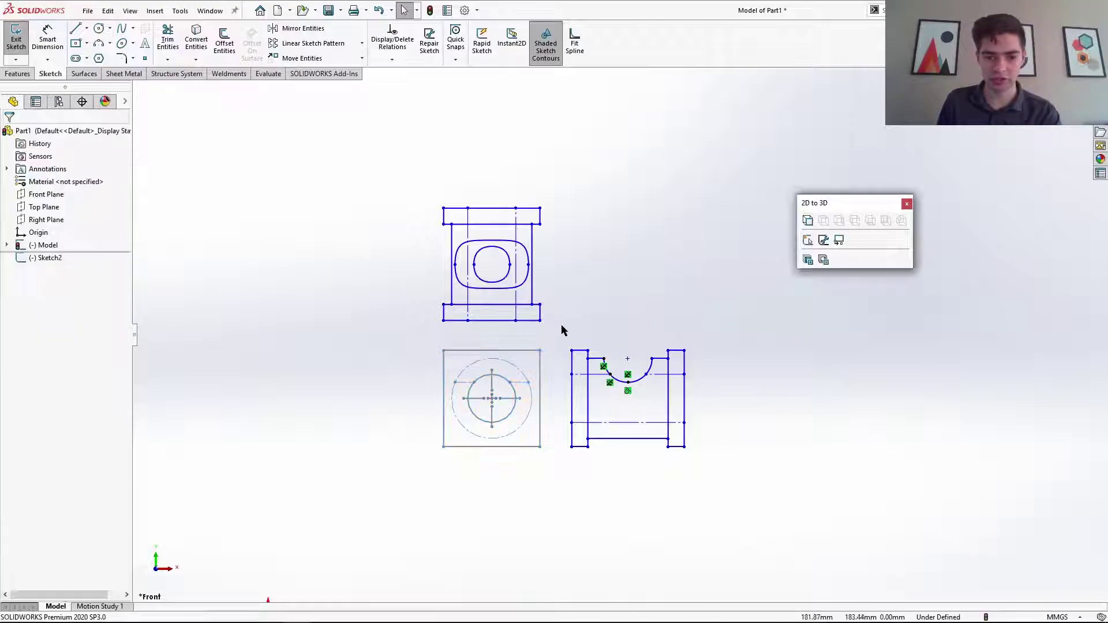
{"action": "left_click_drag", "start_coordinate": [453, 229], "coordinate": [414, 186]}
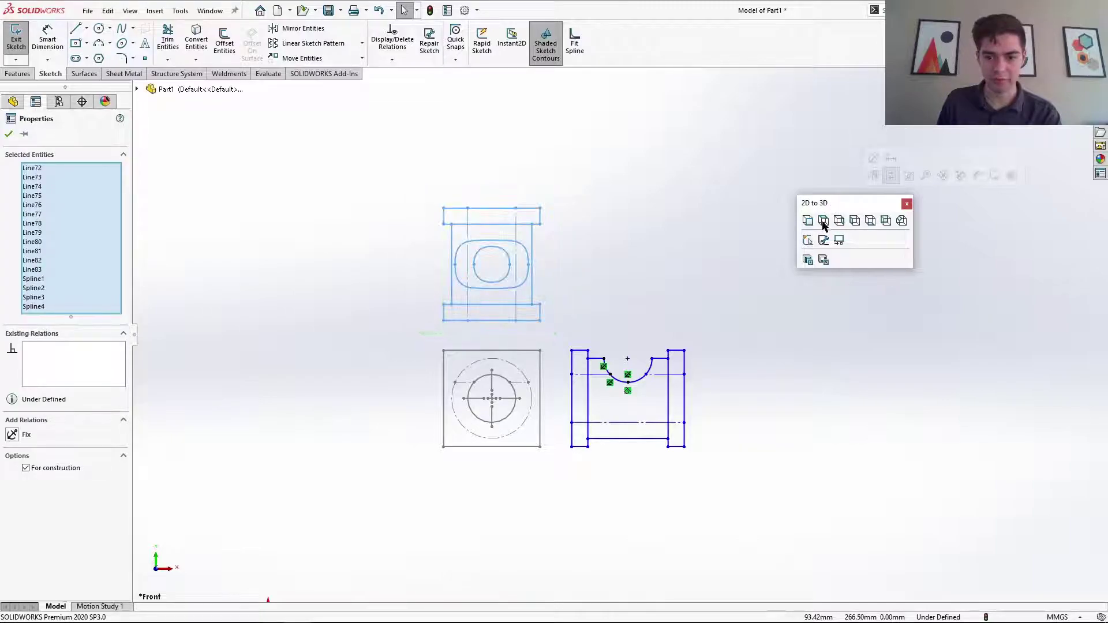
{"action": "left_click", "coordinate": [823, 221]}
{"action": "left_click_drag", "start_coordinate": [705, 476], "coordinate": [555, 330]}
{"action": "left_click", "coordinate": [838, 221]}
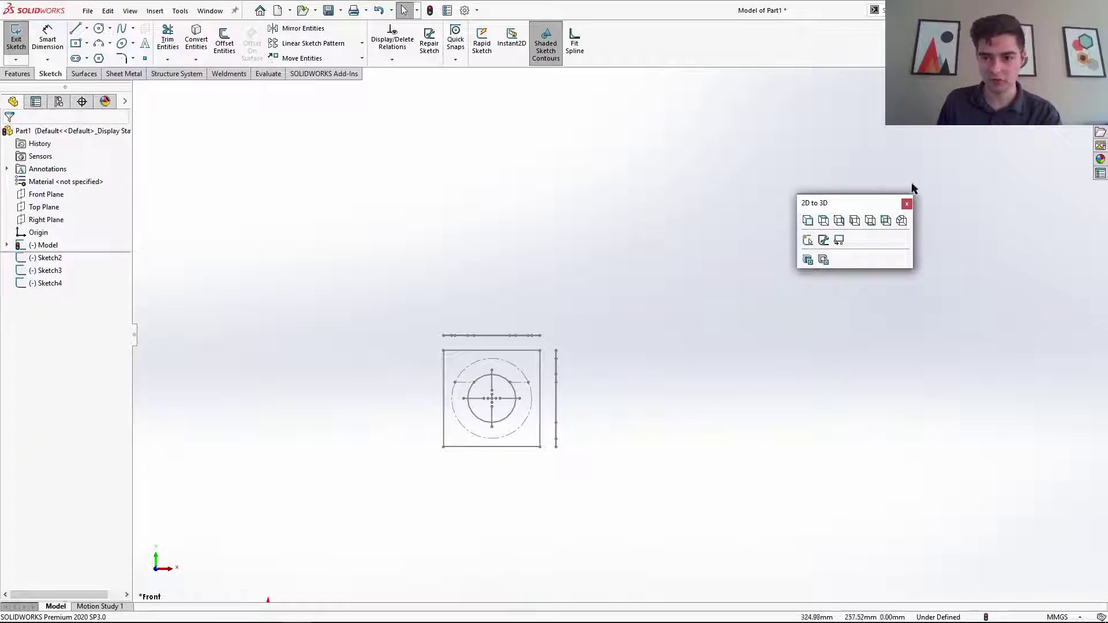
{"action": "key", "text": "ctrl+b"}
- Extrude the front sketch with the Up To Vertex end condition, ending at the rear corner of the top sketch
{"action": "scroll", "coordinate": [460, 357], "scroll_direction": "up", "scroll_amount": 2}
{"action": "middle_click_drag", "start_coordinate": [460, 356], "coordinate": [426, 395]}
{"action": "scroll", "coordinate": [554, 371], "scroll_direction": "down", "scroll_amount": 4}
{"action": "left_click", "coordinate": [46, 260]}
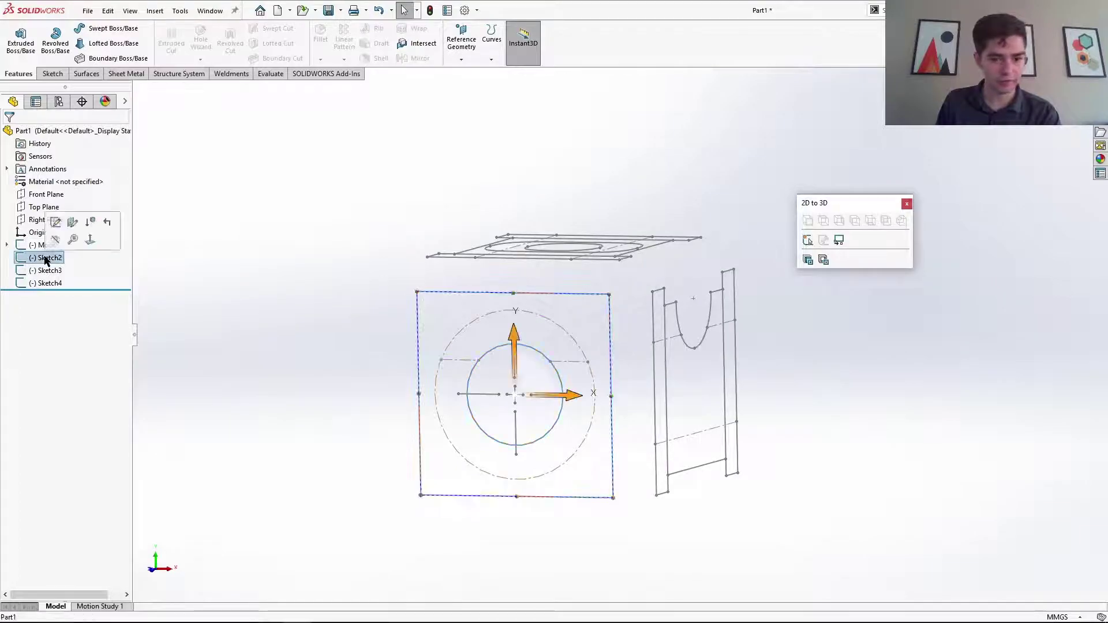
{"action": "left_click", "coordinate": [809, 260]}
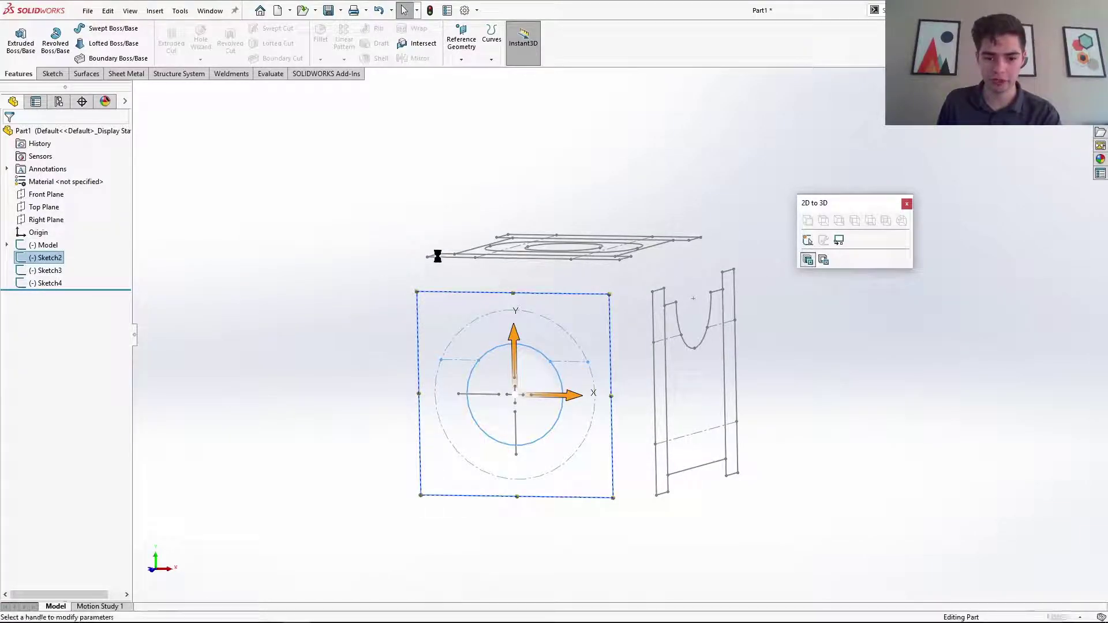
{"action": "left_click", "coordinate": [46, 205]}
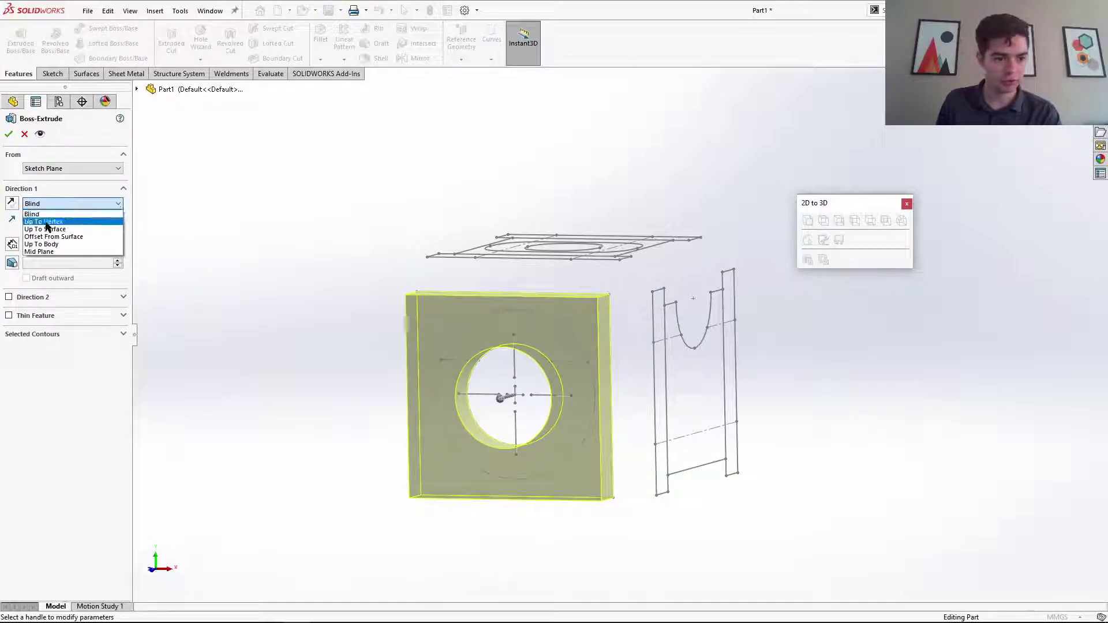
{"action": "left_click", "coordinate": [44, 222]}
{"action": "middle_click_drag", "start_coordinate": [349, 188], "coordinate": [345, 245]}
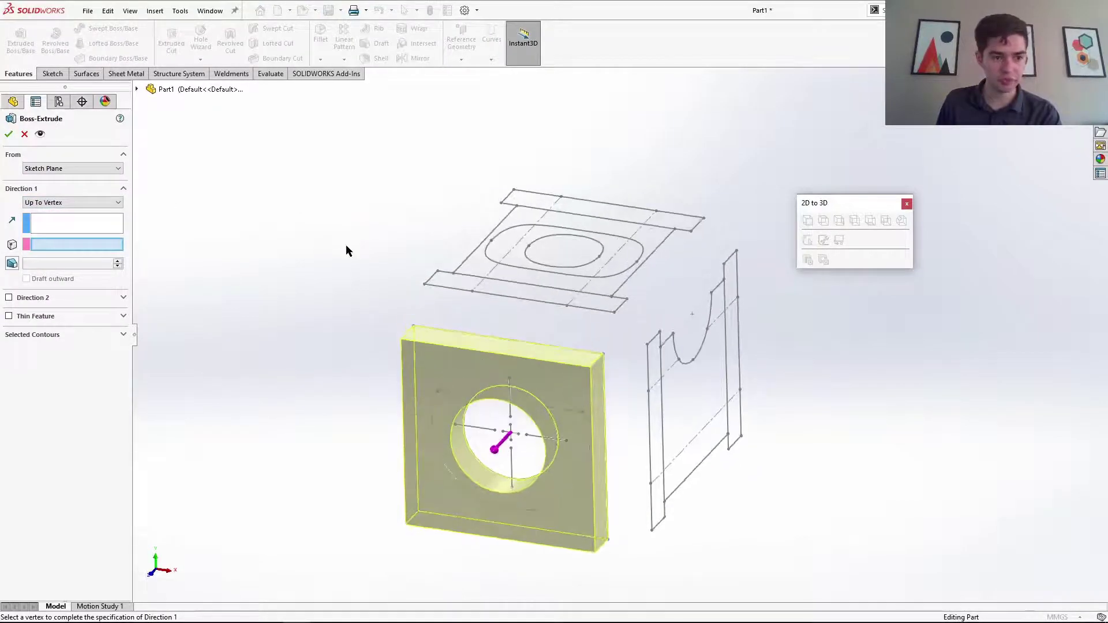
{"action": "left_click", "coordinate": [514, 190]}
{"action": "left_click", "coordinate": [8, 134]}
- Set up an extrusion of the side-view sketch with its two flange strips and central profile as contours, leaving Merge result off
{"action": "left_click", "coordinate": [43, 283]}
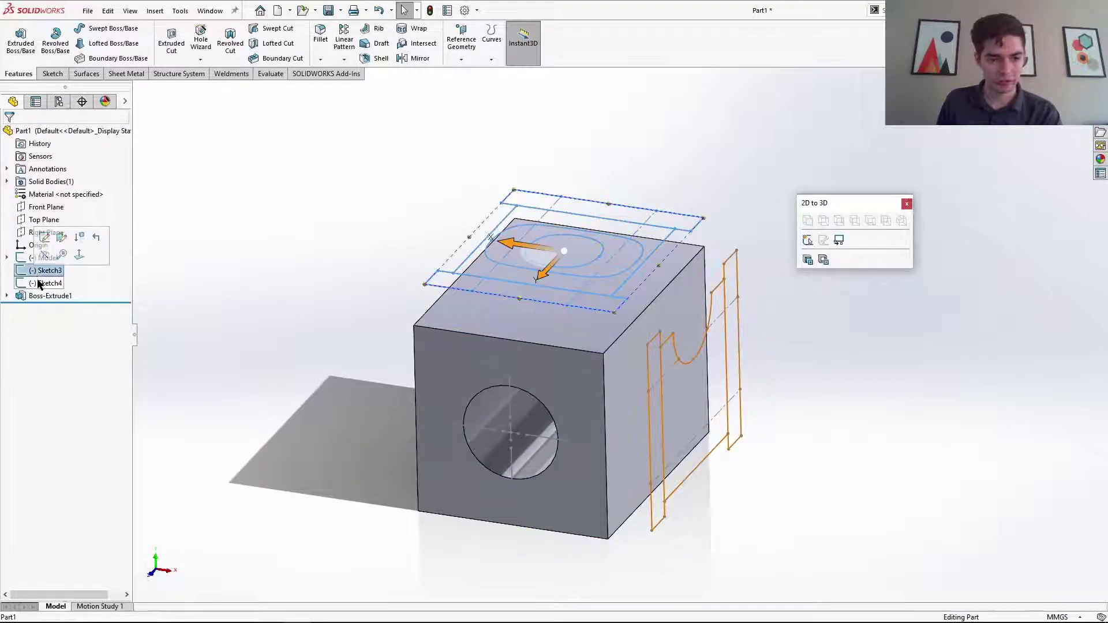
{"action": "left_click", "coordinate": [808, 261]}
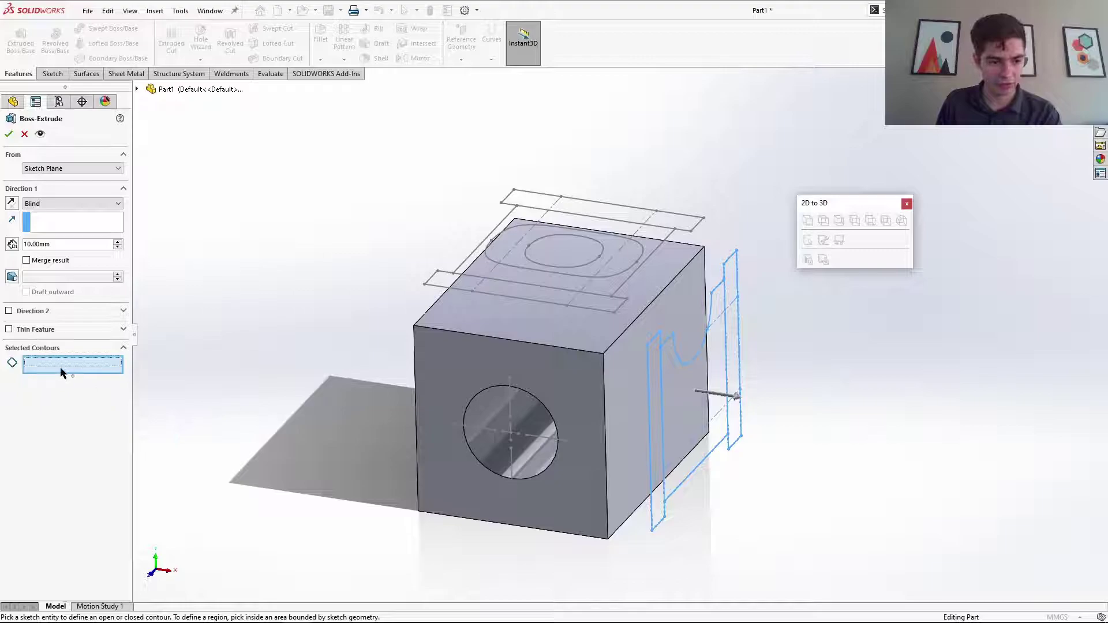
{"action": "middle_click_drag", "start_coordinate": [699, 438], "coordinate": [652, 434]}
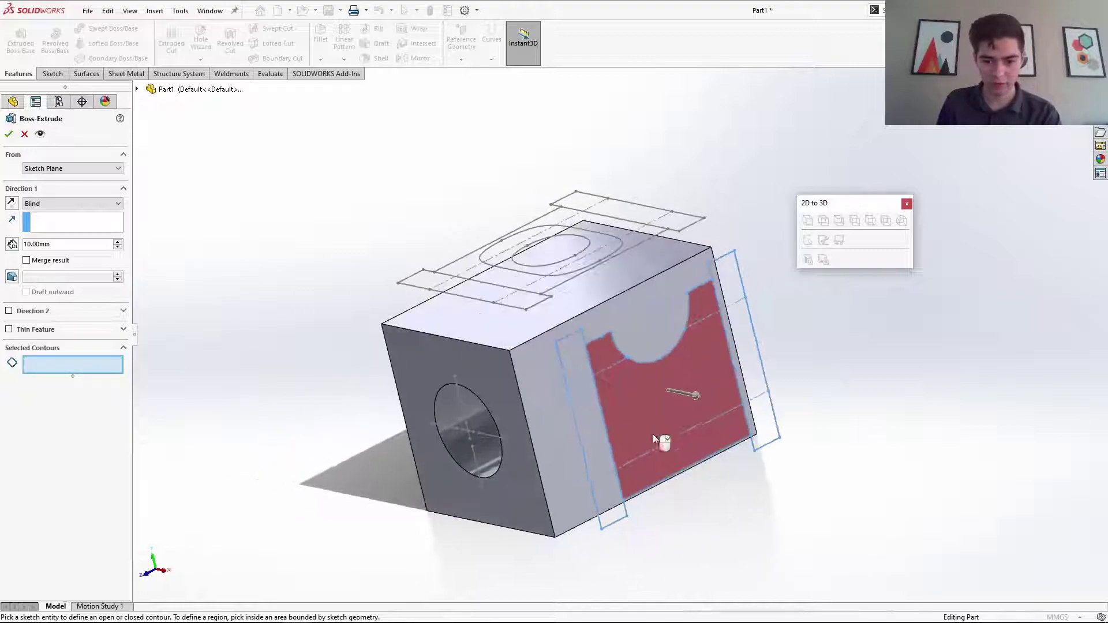
{"action": "left_click", "coordinate": [590, 439]}
{"action": "left_click", "coordinate": [641, 419]}
{"action": "left_click", "coordinate": [756, 367]}
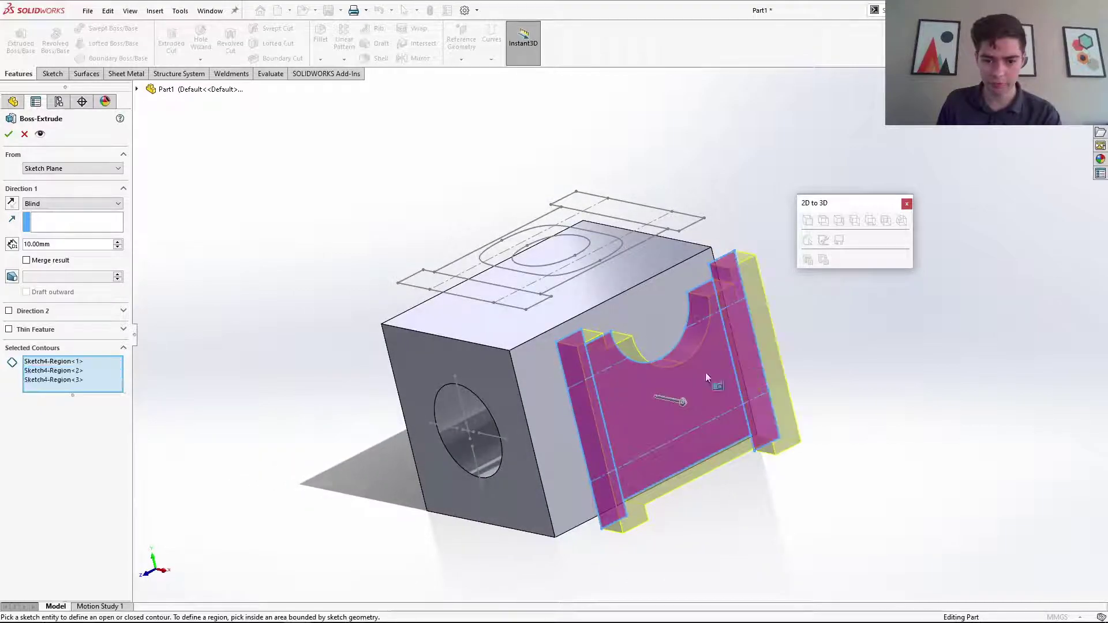
- Extrude the side-view contours with the Up To Vertex end condition, ending at the front-left corner of the top sketch
{"action": "left_click", "coordinate": [58, 204]}
{"action": "left_click", "coordinate": [47, 231]}
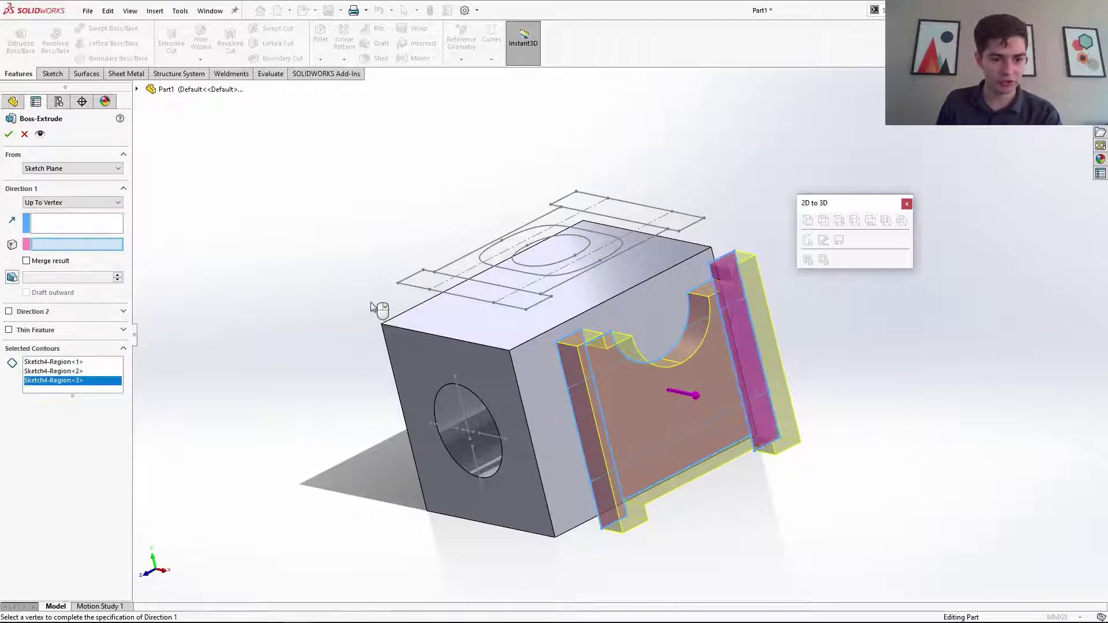
{"action": "left_click", "coordinate": [398, 283]}
{"action": "middle_click_drag", "start_coordinate": [375, 293], "coordinate": [416, 310]}
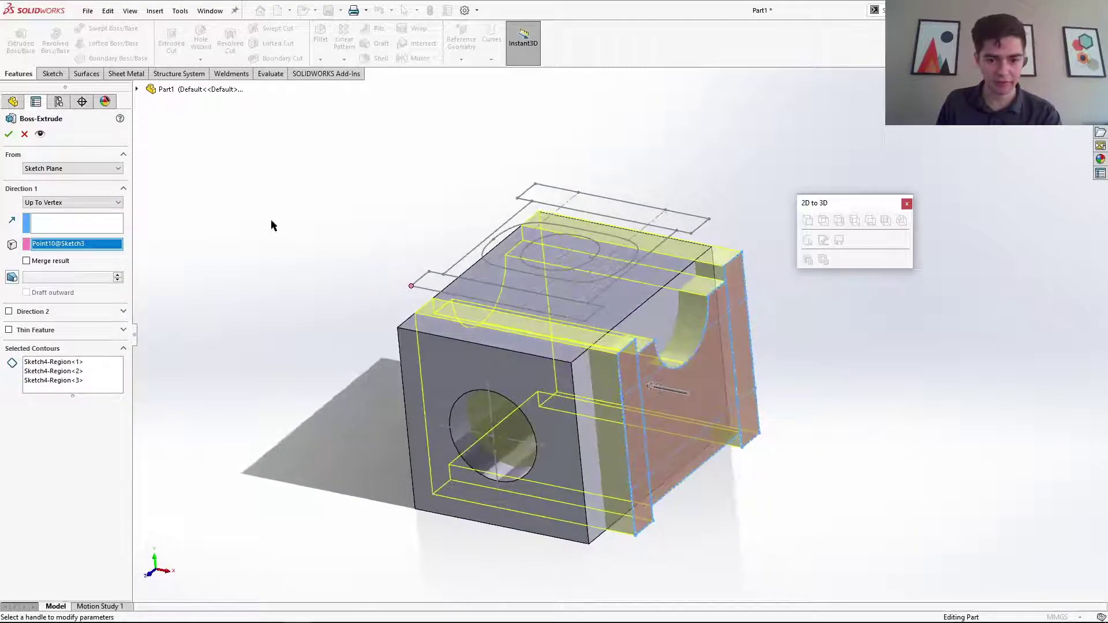
{"action": "left_click", "coordinate": [9, 135]}
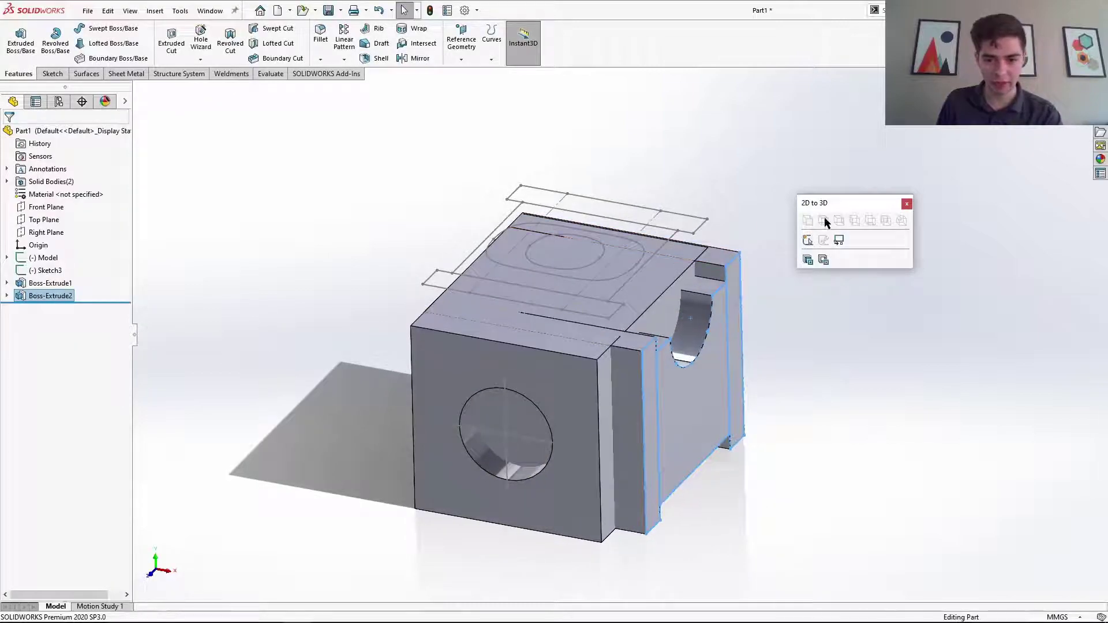
{"action": "left_click", "coordinate": [808, 260]}
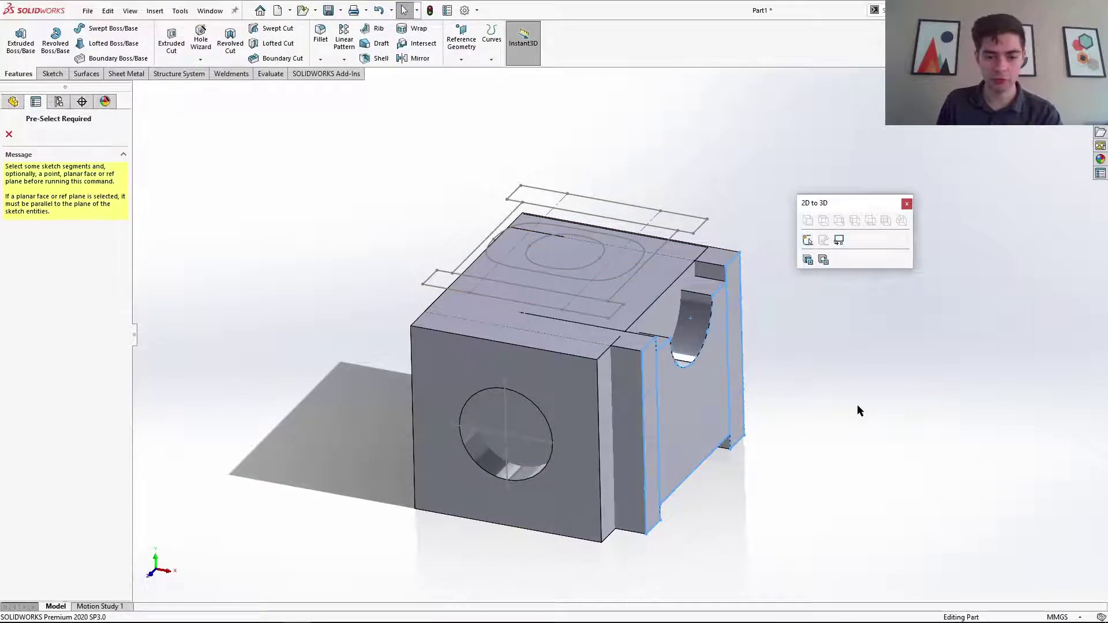
{"action": "middle_click_drag", "start_coordinate": [348, 235], "coordinate": [417, 217]}
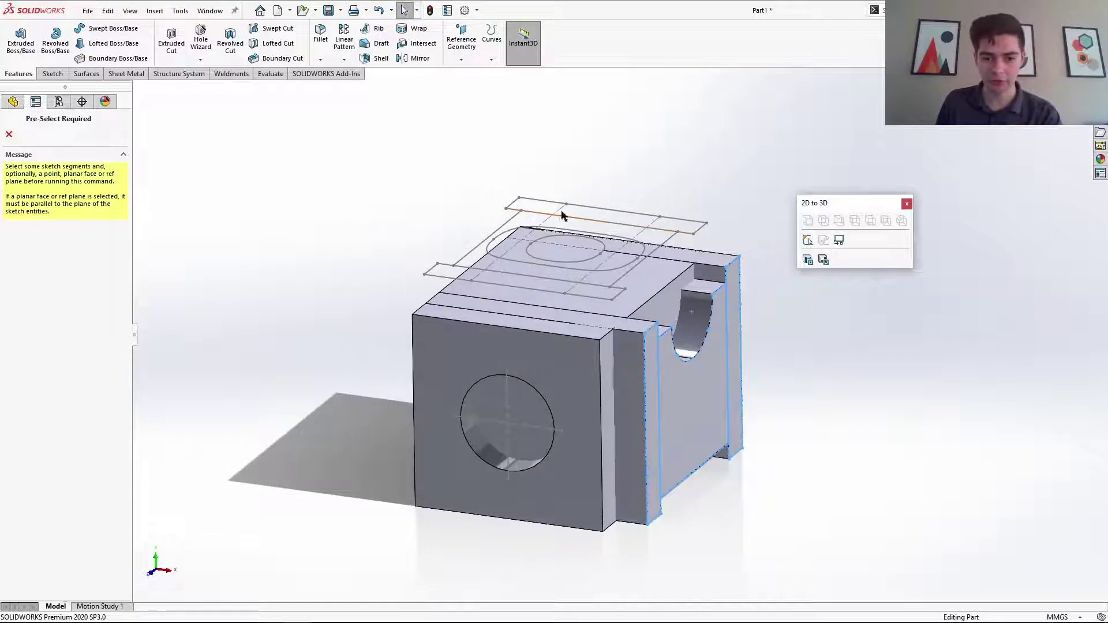
{"action": "left_click", "coordinate": [9, 134]}
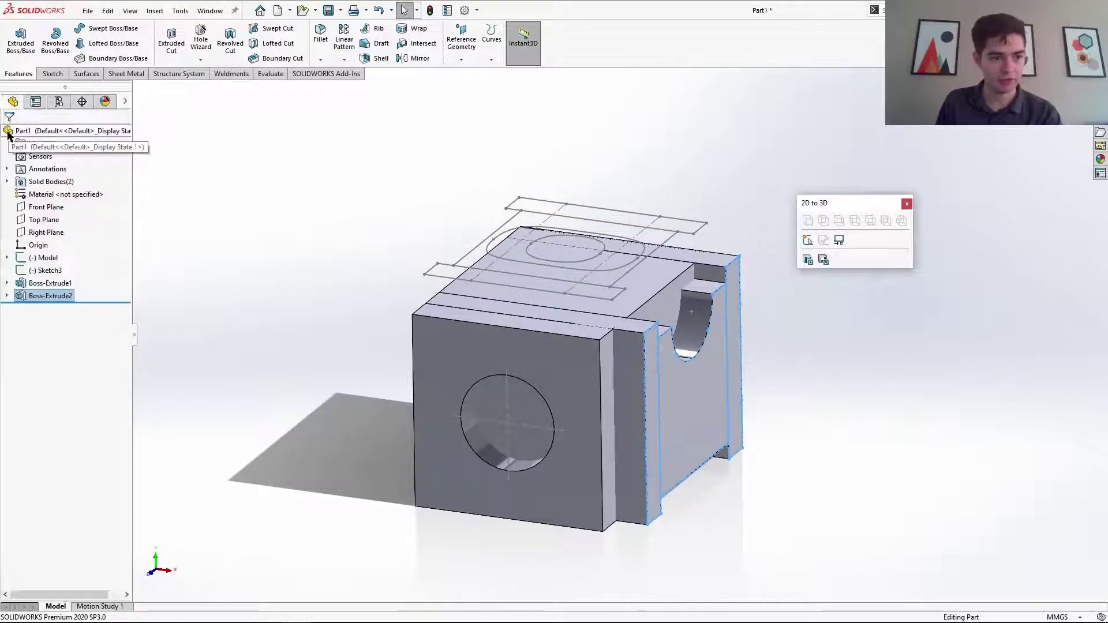
- Set up an extrusion of the top sketch with all its closed regions as contours and turn off Merge result
{"action": "left_click", "coordinate": [46, 270]}
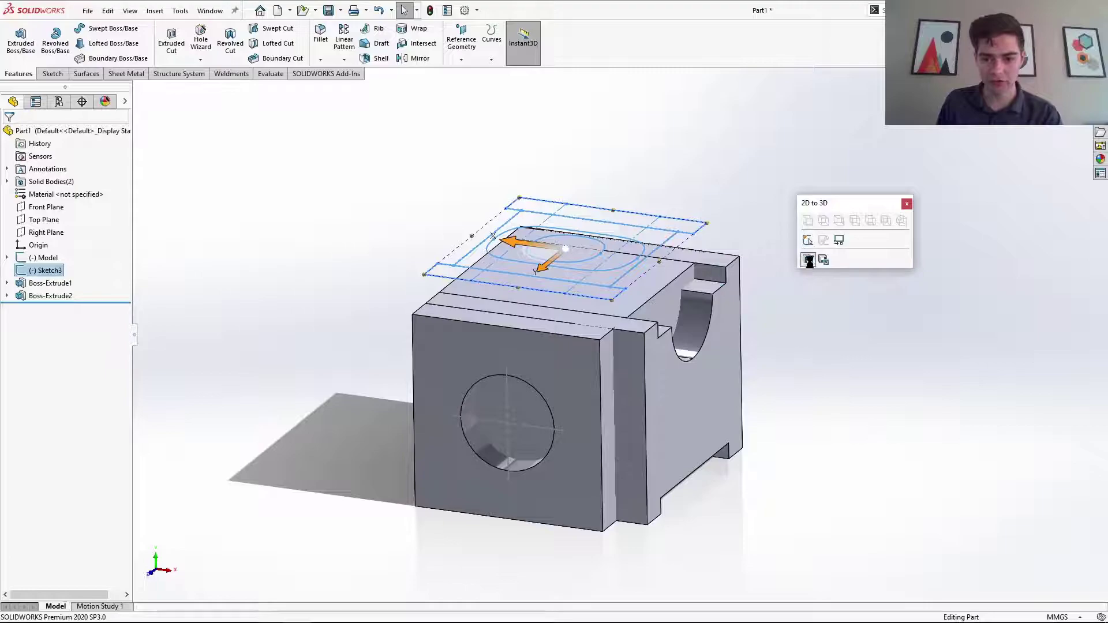
{"action": "left_click", "coordinate": [514, 283]}
{"action": "left_click", "coordinate": [530, 263]}
{"action": "left_click", "coordinate": [533, 258]}
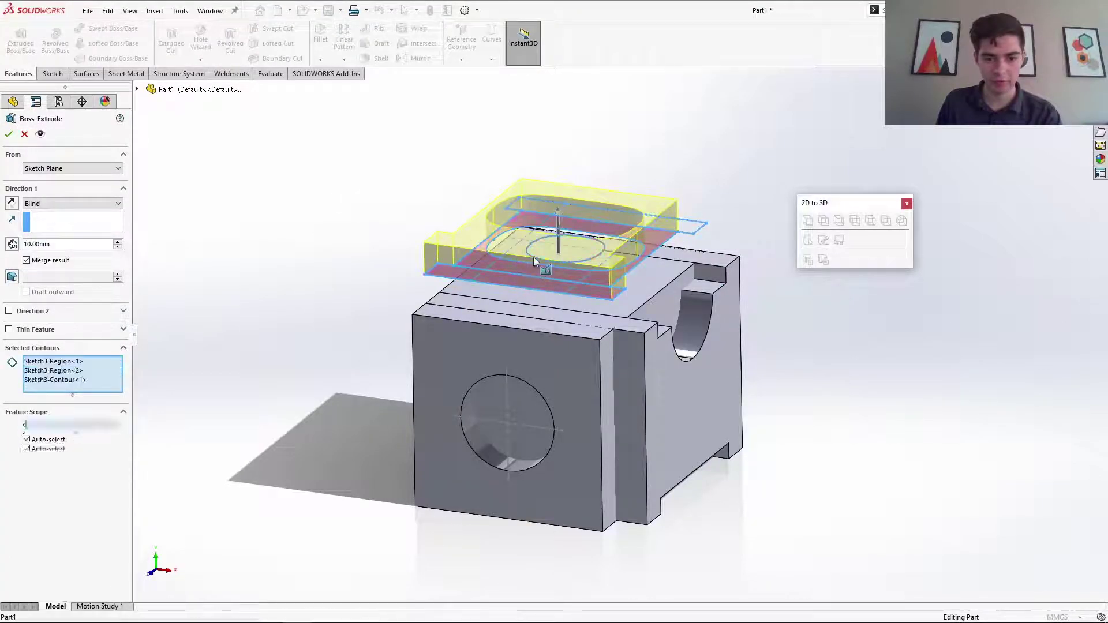
{"action": "left_click", "coordinate": [517, 251]}
{"action": "left_click", "coordinate": [628, 223]}
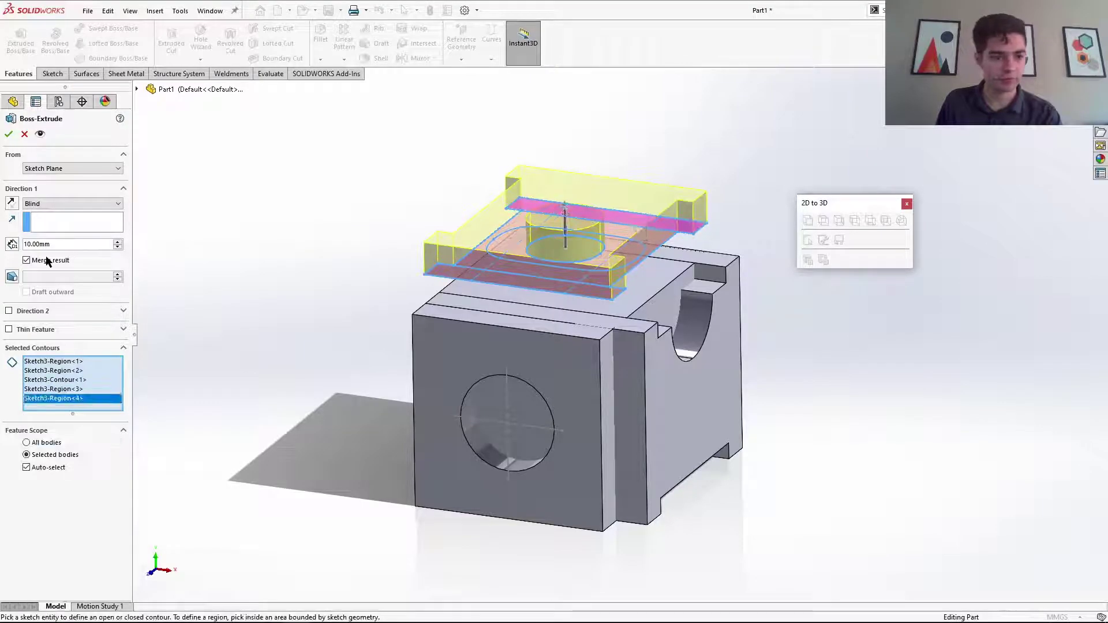
{"action": "left_click", "coordinate": [49, 261]}
- Extrude the top-view contours down through the block with the Up To Surface end condition, ending at its underside face
{"action": "left_click", "coordinate": [65, 205]}
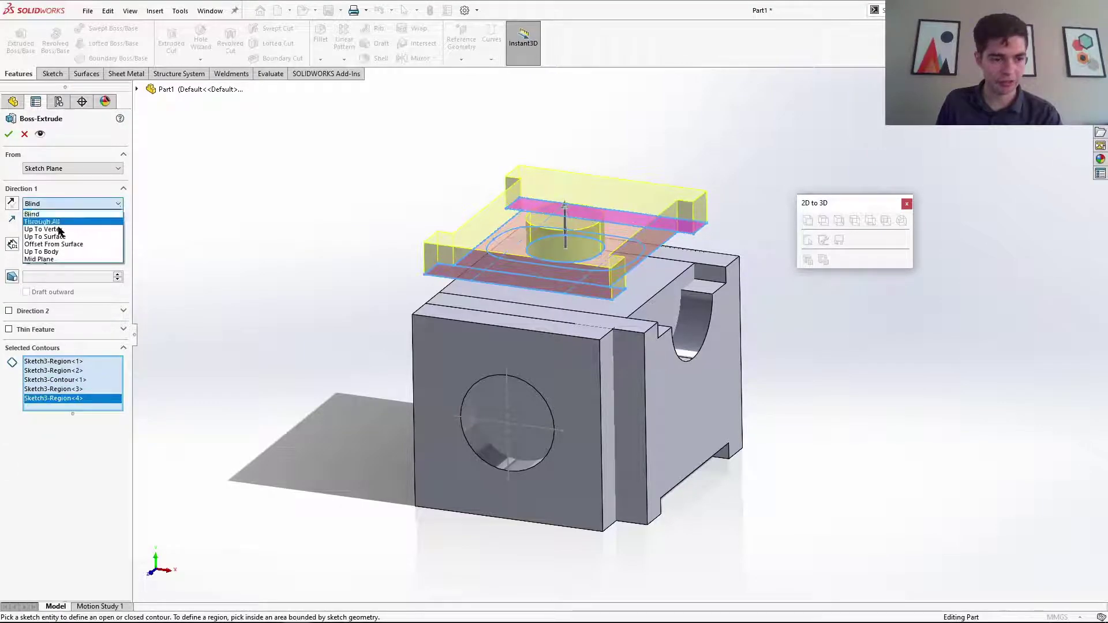
{"action": "left_click", "coordinate": [55, 236]}
{"action": "middle_click_drag", "start_coordinate": [380, 398], "coordinate": [398, 243]}
{"action": "left_click", "coordinate": [545, 453]}
{"action": "middle_click_drag", "start_coordinate": [388, 340], "coordinate": [358, 440]}
{"action": "key", "text": "Return"}
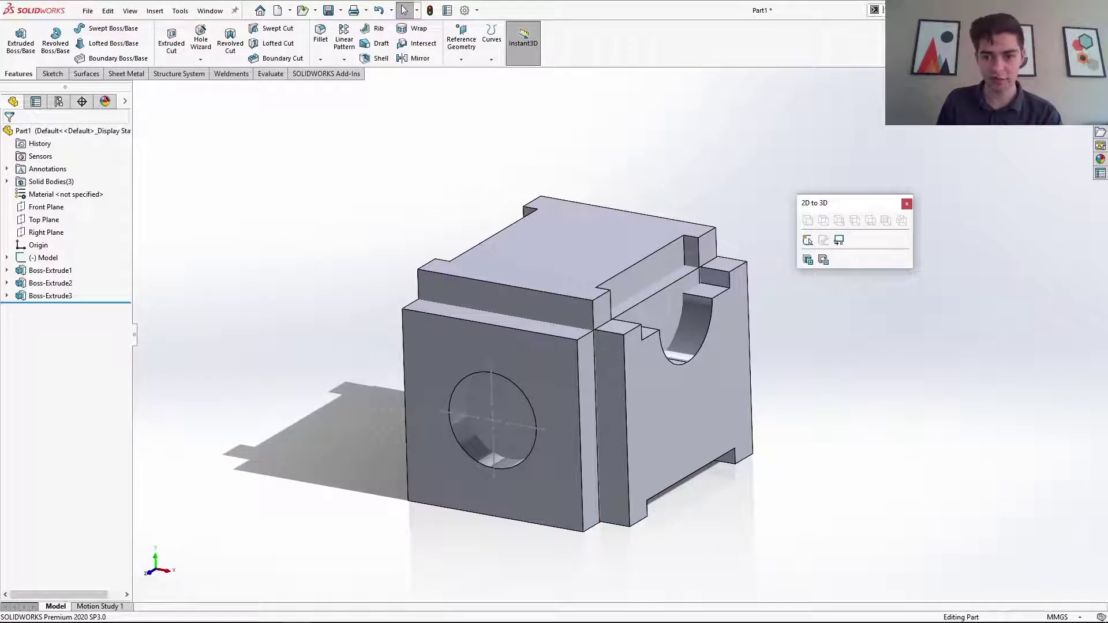
- Find the Combine command by search and combine the three extruded bodies with the Common operation
{"action": "left_click", "coordinate": [889, 10]}
{"action": "type", "text": "comm"}
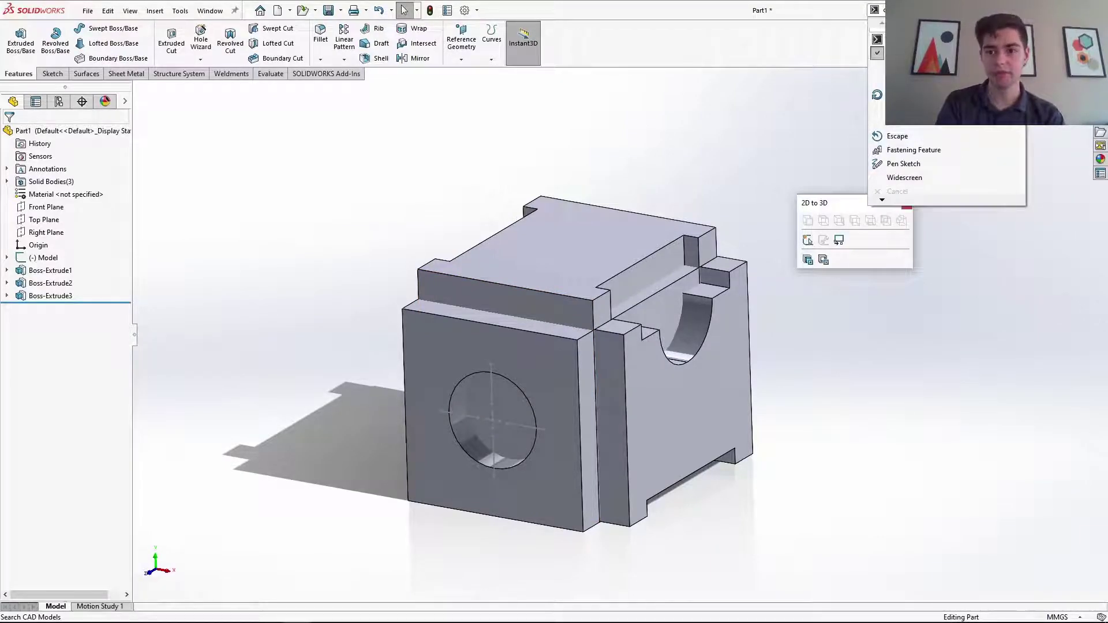
{"action": "type", "text": "b"}
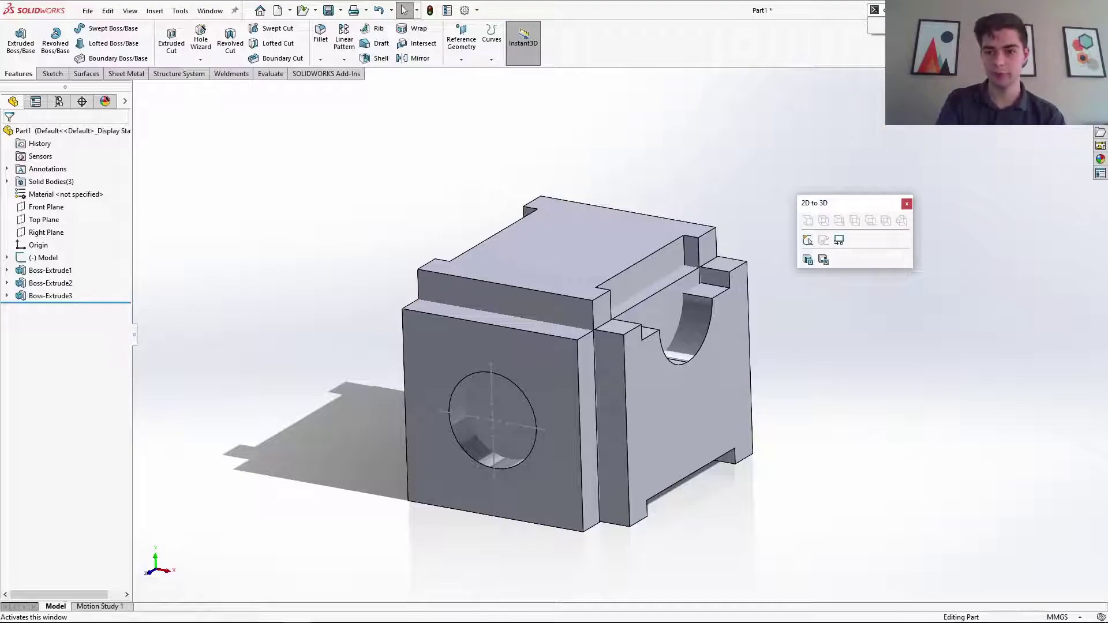
{"action": "key", "text": "BackSpace"}
{"action": "type", "text": "b"}
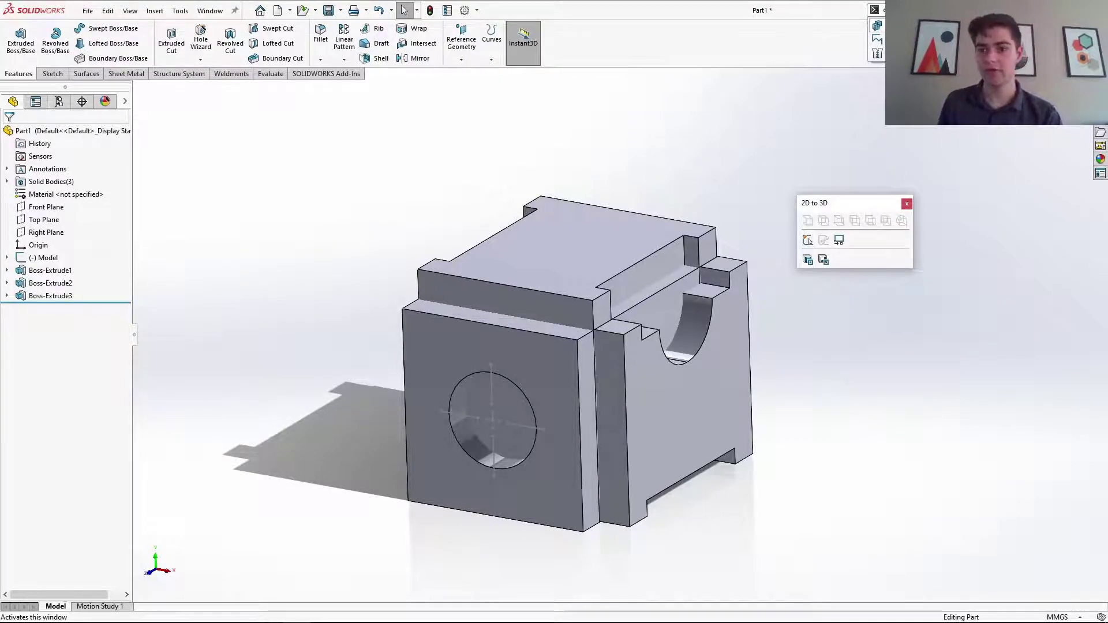
{"action": "key", "text": "Return"}
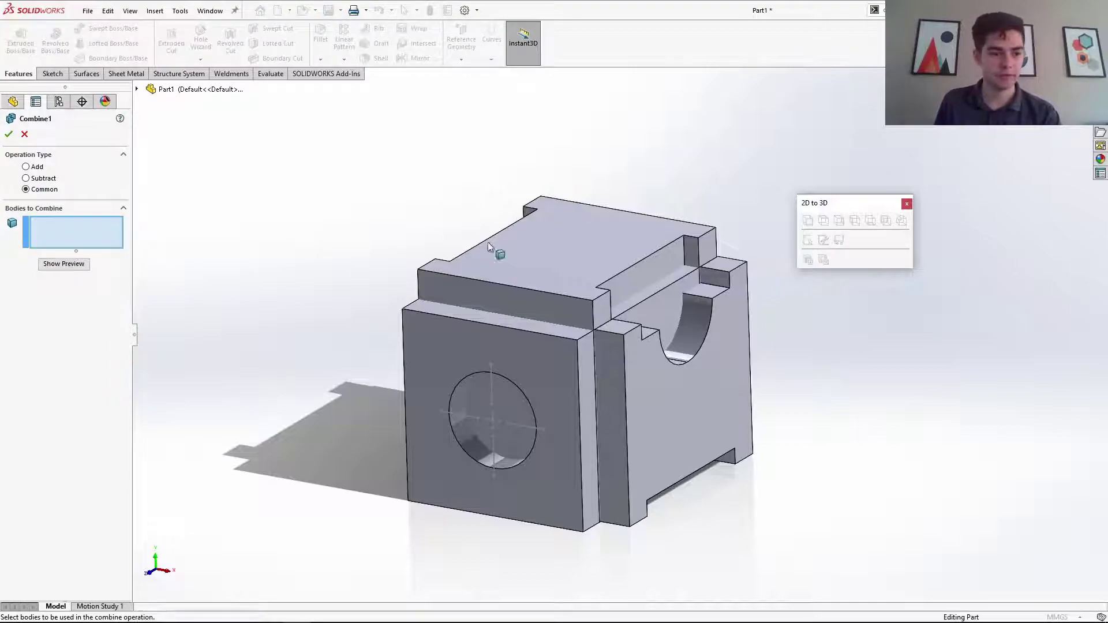
{"action": "left_click", "coordinate": [581, 247]}
{"action": "left_click", "coordinate": [507, 371]}
{"action": "left_click", "coordinate": [700, 408]}
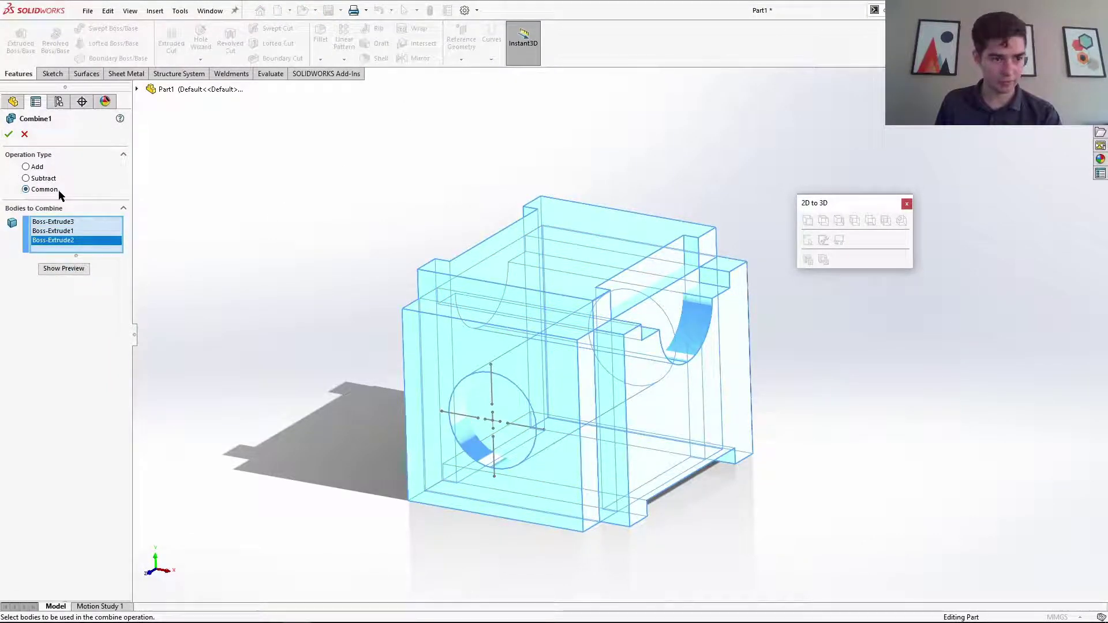
{"action": "left_click", "coordinate": [8, 136]}
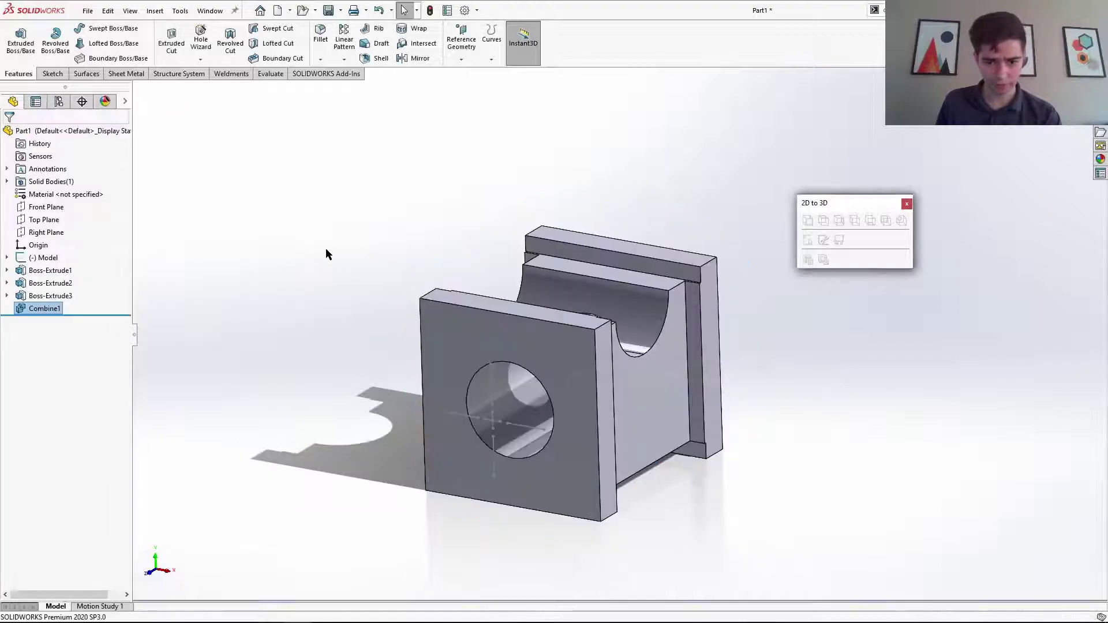
- Show the front-view sketch absorbed in the first extrusion
{"action": "middle_click_drag", "start_coordinate": [326, 248], "coordinate": [462, 301]}
{"action": "scroll", "coordinate": [524, 350], "scroll_direction": "down", "scroll_amount": 2}
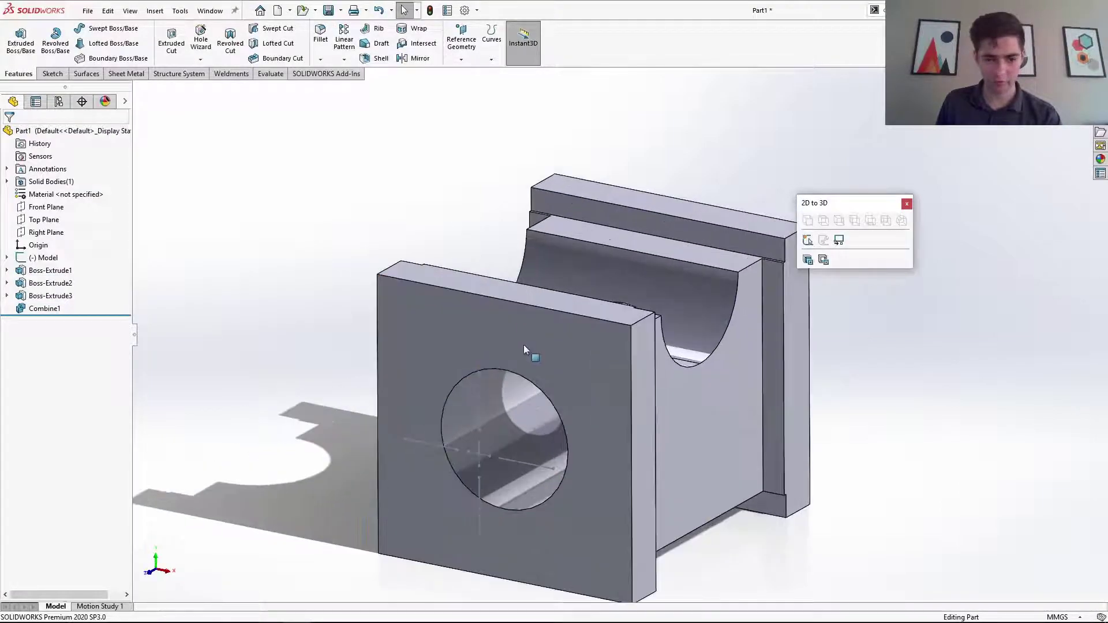
{"action": "left_click", "coordinate": [7, 270]}
{"action": "left_click", "coordinate": [59, 283]}
{"action": "scroll", "coordinate": [426, 369], "scroll_direction": "down", "scroll_amount": 2}
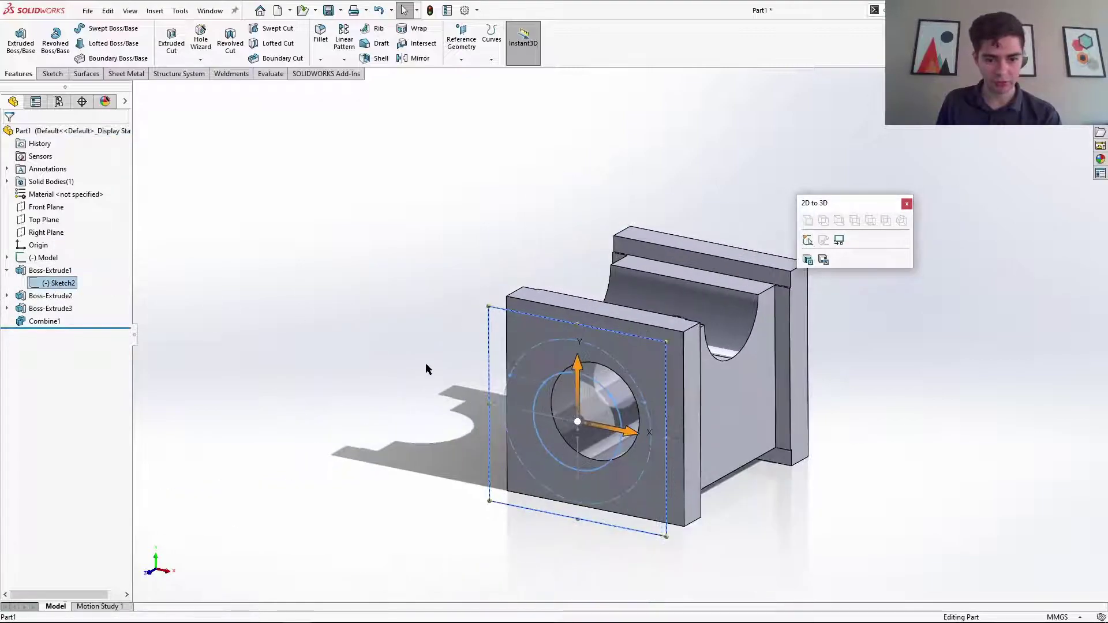
{"action": "middle_click_drag", "start_coordinate": [427, 369], "coordinate": [438, 340]}
{"action": "right_click", "coordinate": [38, 286]}
{"action": "left_click", "coordinate": [54, 269]}
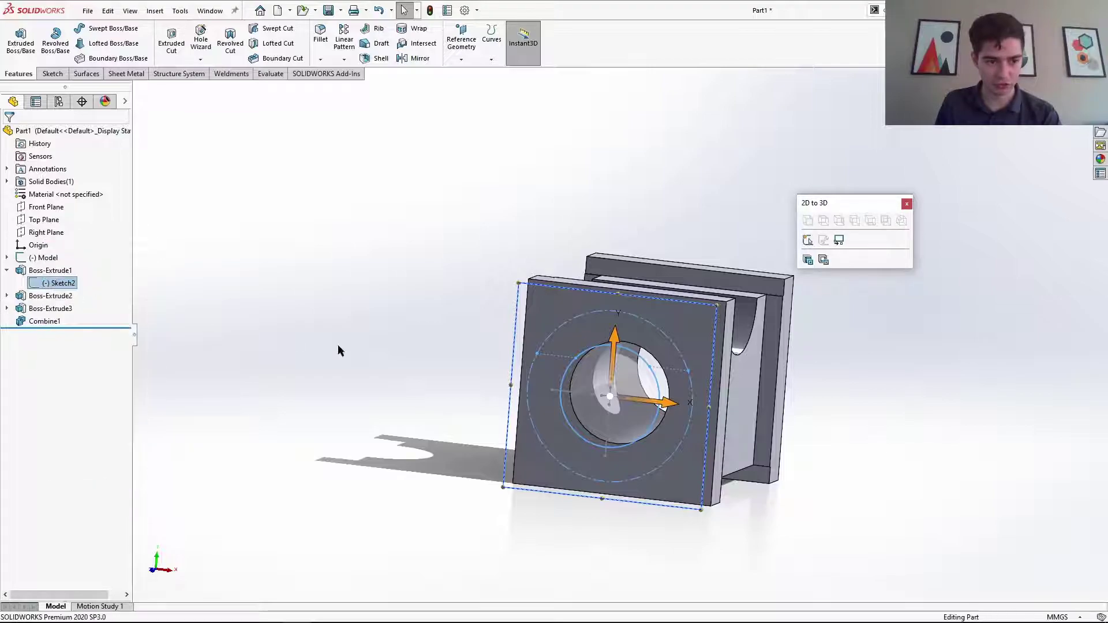
{"action": "left_click", "coordinate": [338, 349]}
{"action": "scroll", "coordinate": [762, 399], "scroll_direction": "up", "scroll_amount": 1}
{"action": "scroll", "coordinate": [703, 405], "scroll_direction": "down", "scroll_amount": 3}
{"action": "middle_click_drag", "start_coordinate": [622, 289], "coordinate": [735, 344]}
{"action": "left_click", "coordinate": [741, 350]}
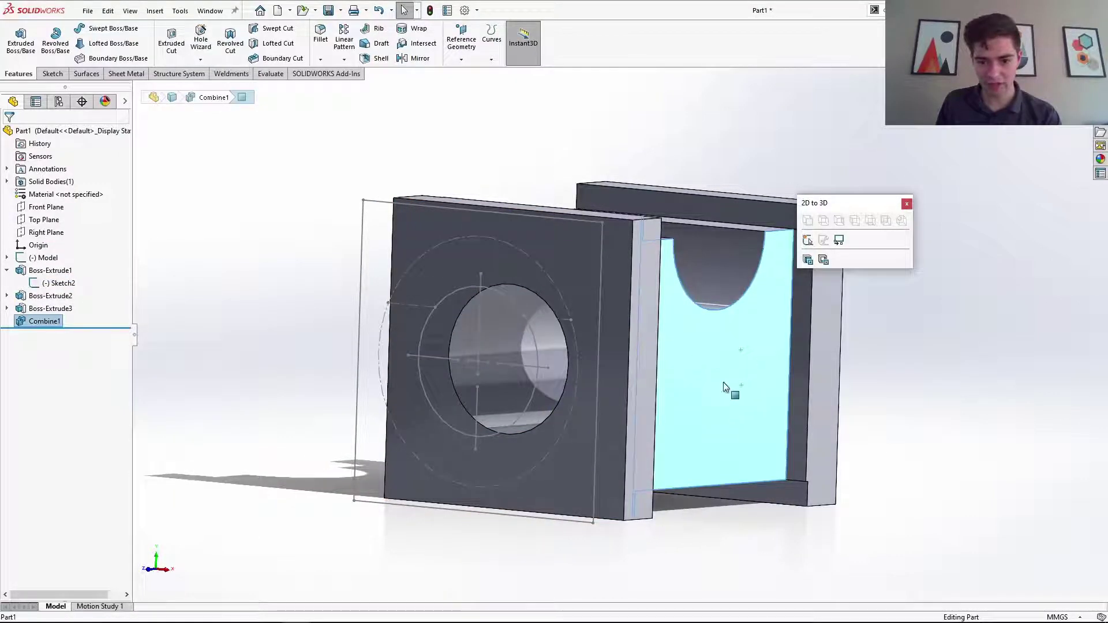
{"action": "left_click", "coordinate": [200, 264]}
- Start a sketch on the front plate's outer face and convert the front sketch's large dashed circle into it
{"action": "scroll", "coordinate": [615, 320], "scroll_direction": "up", "scroll_amount": 1}
{"action": "middle_click_drag", "start_coordinate": [391, 300], "coordinate": [559, 302]}
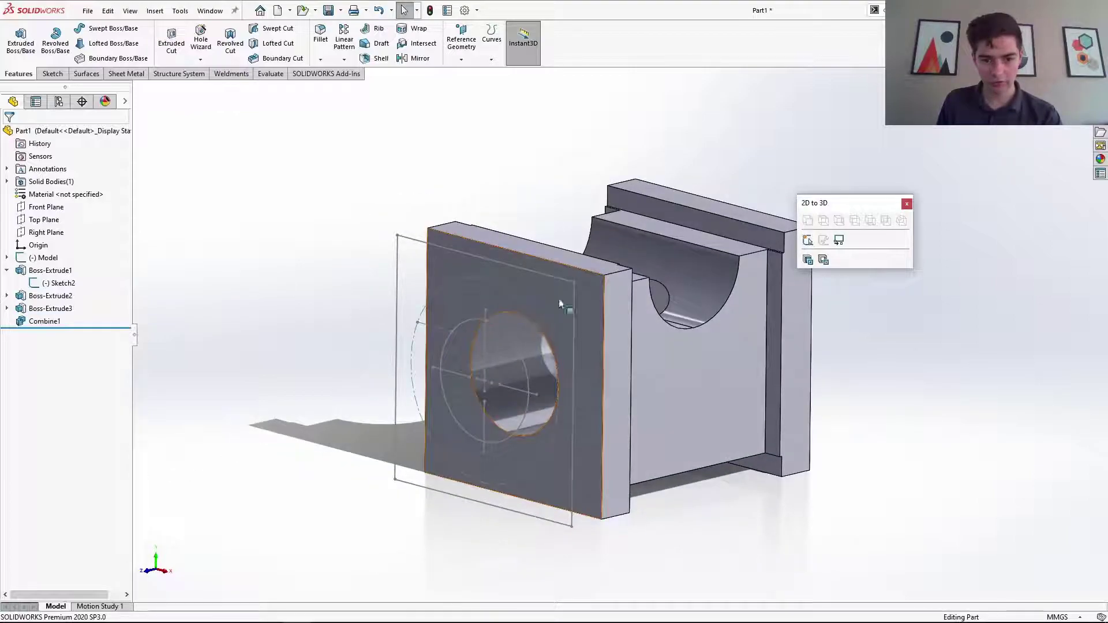
{"action": "right_click", "coordinate": [591, 295]}
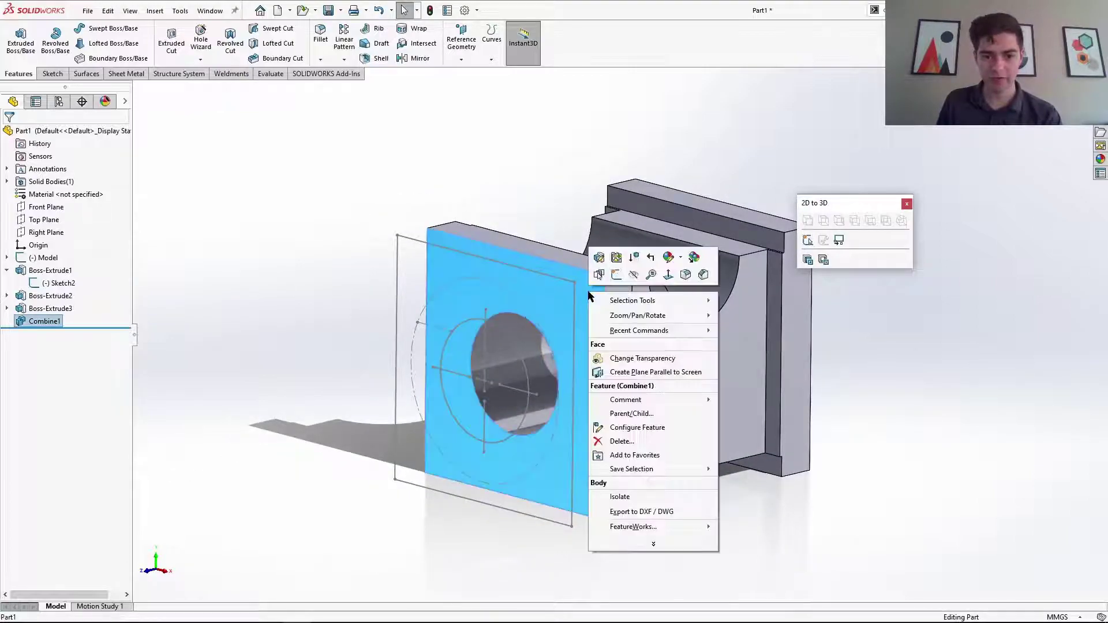
{"action": "left_click", "coordinate": [616, 274]}
{"action": "left_click", "coordinate": [241, 174]}
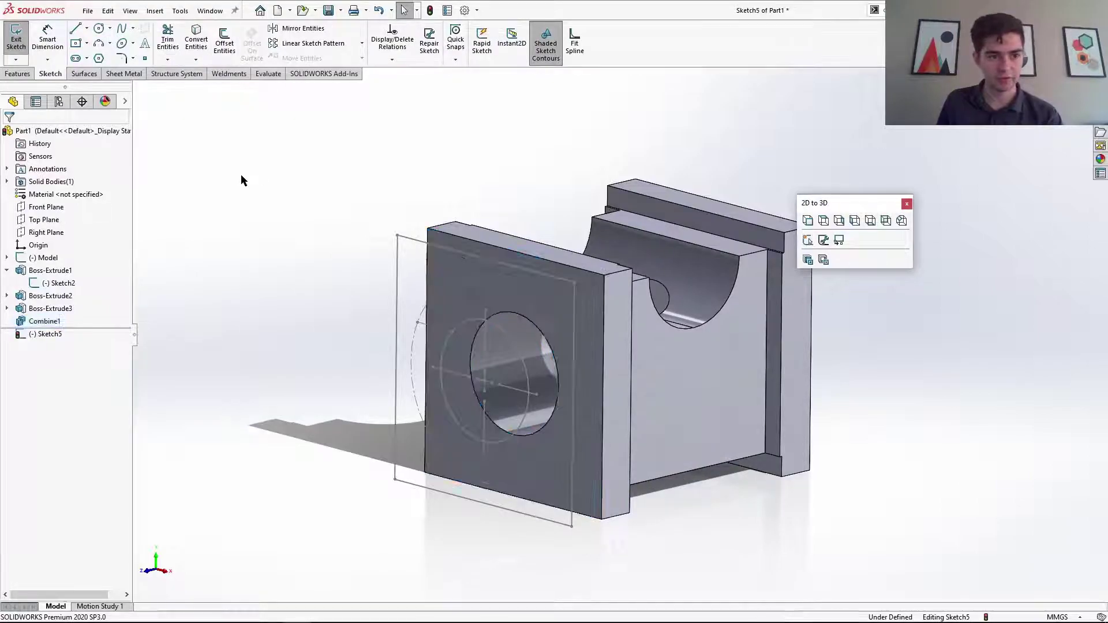
{"action": "left_click", "coordinate": [196, 40]}
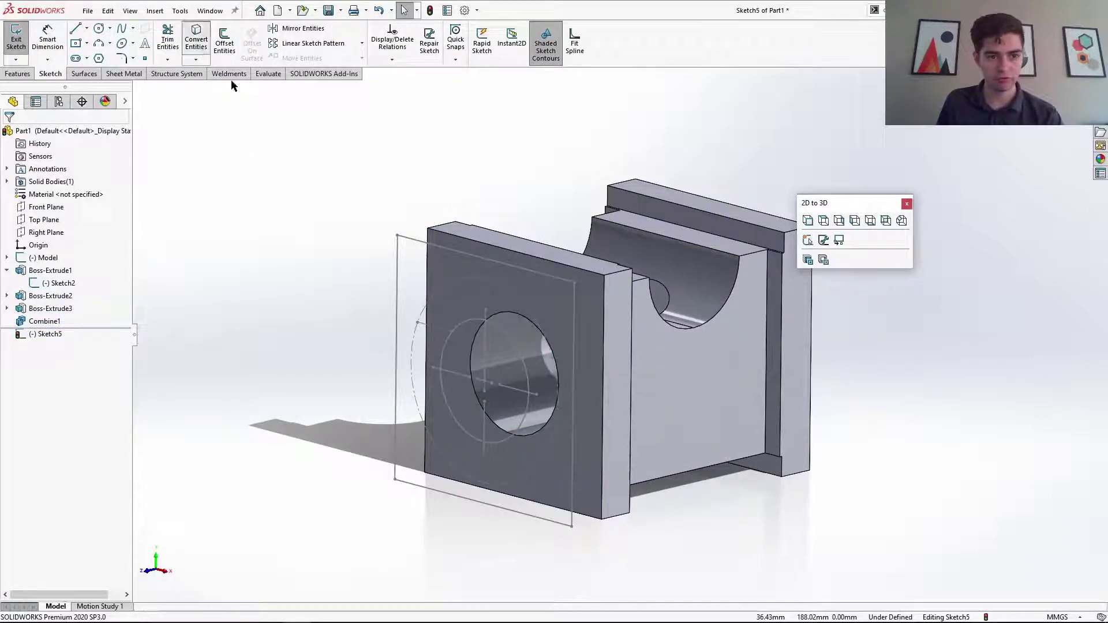
{"action": "left_click", "coordinate": [445, 290]}
{"action": "left_click", "coordinate": [8, 134]}
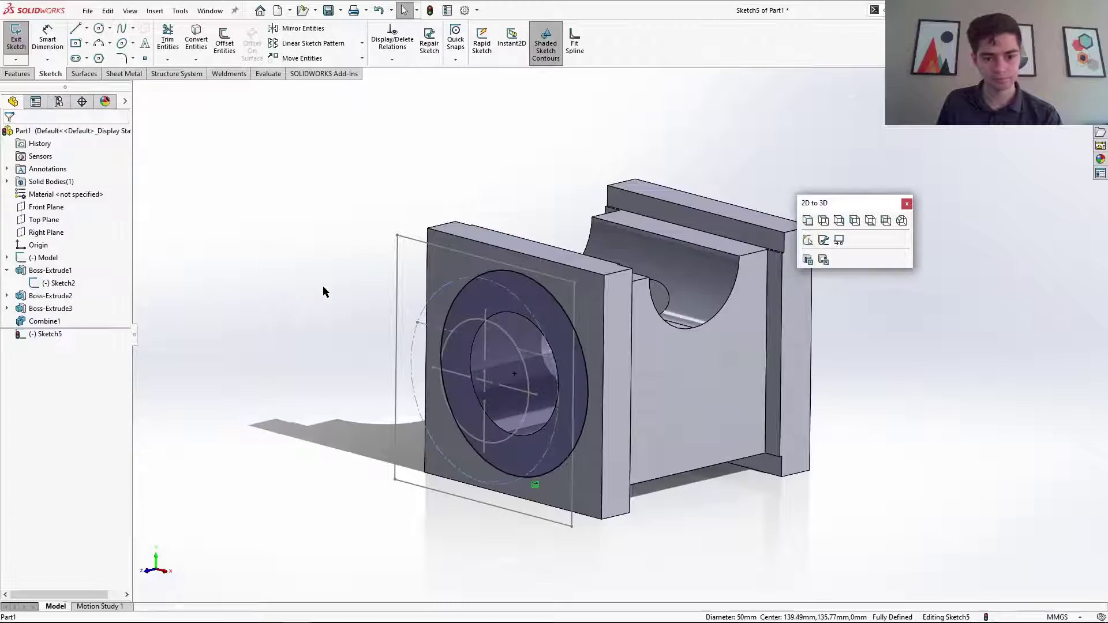
- Start an extruded cut of the converted circle sketch and set it to start from the front plate's inner face with Surface/Face/Plane
{"action": "left_click", "coordinate": [18, 74]}
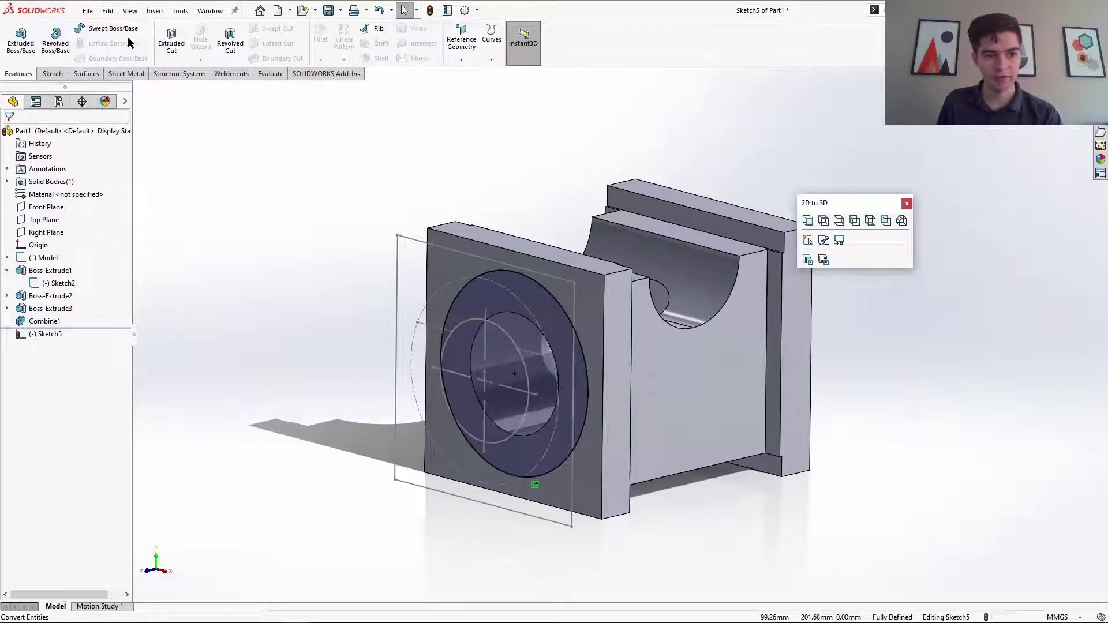
{"action": "left_click", "coordinate": [173, 41]}
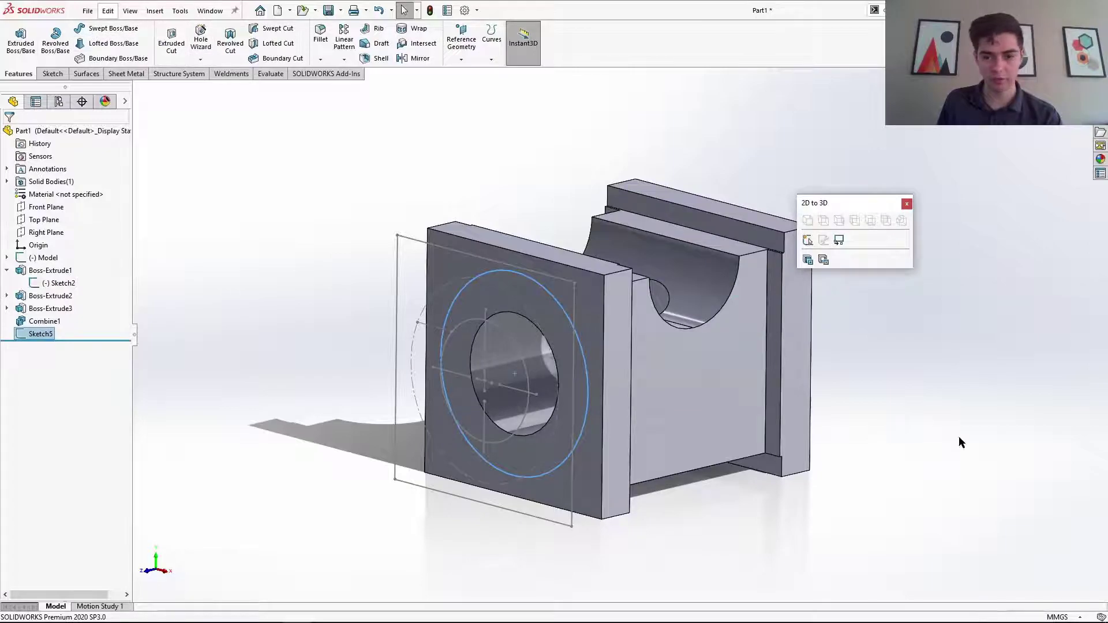
{"action": "left_click", "coordinate": [32, 335]}
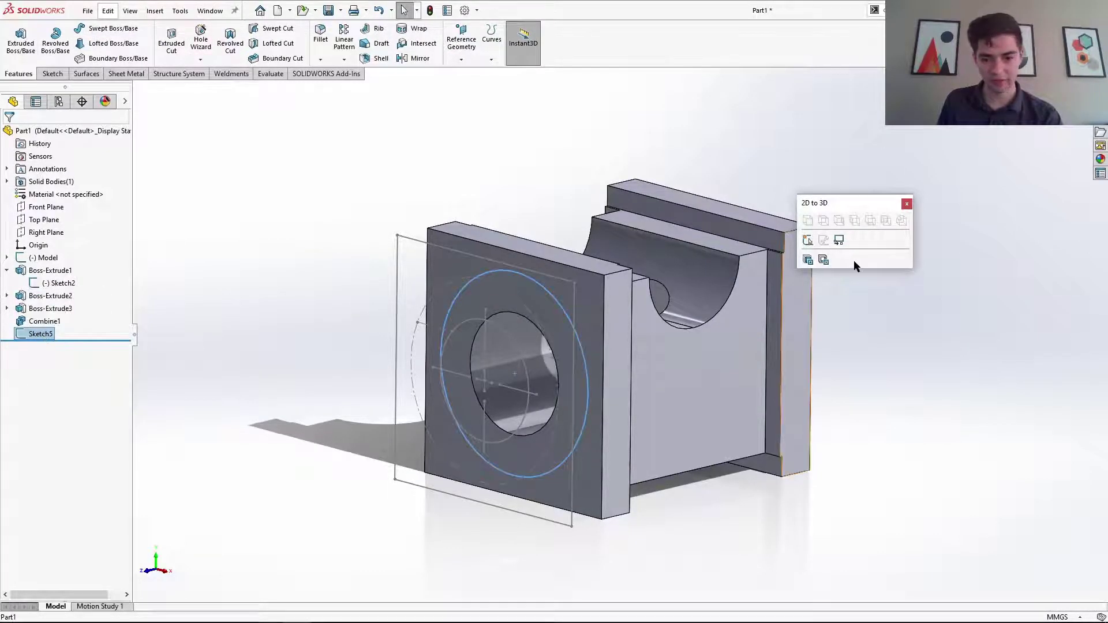
{"action": "left_click", "coordinate": [824, 260]}
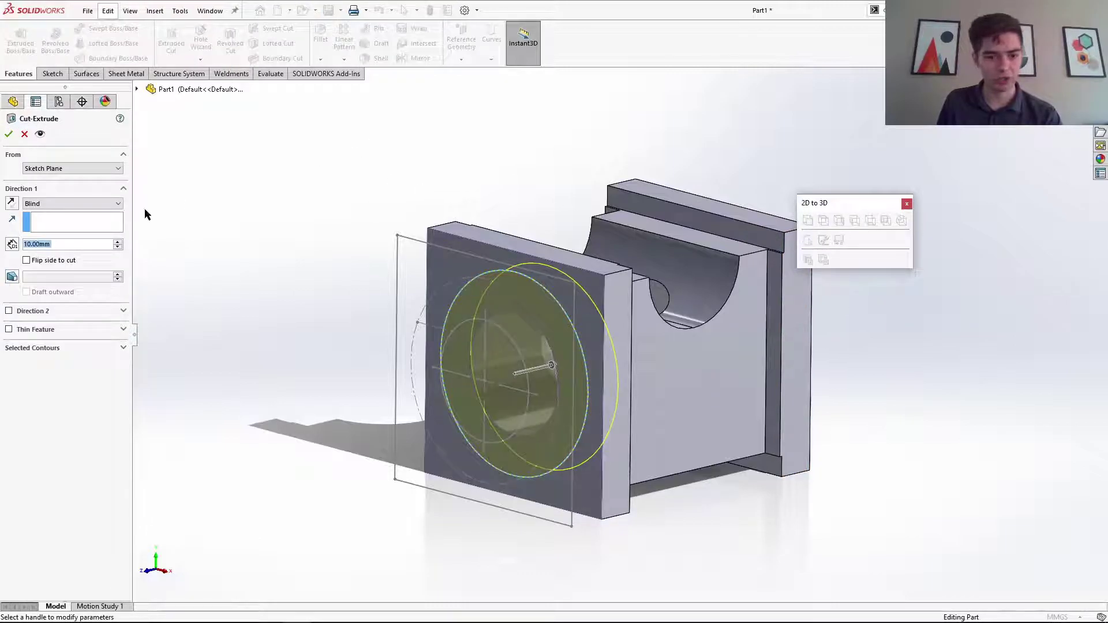
{"action": "left_click", "coordinate": [52, 169]}
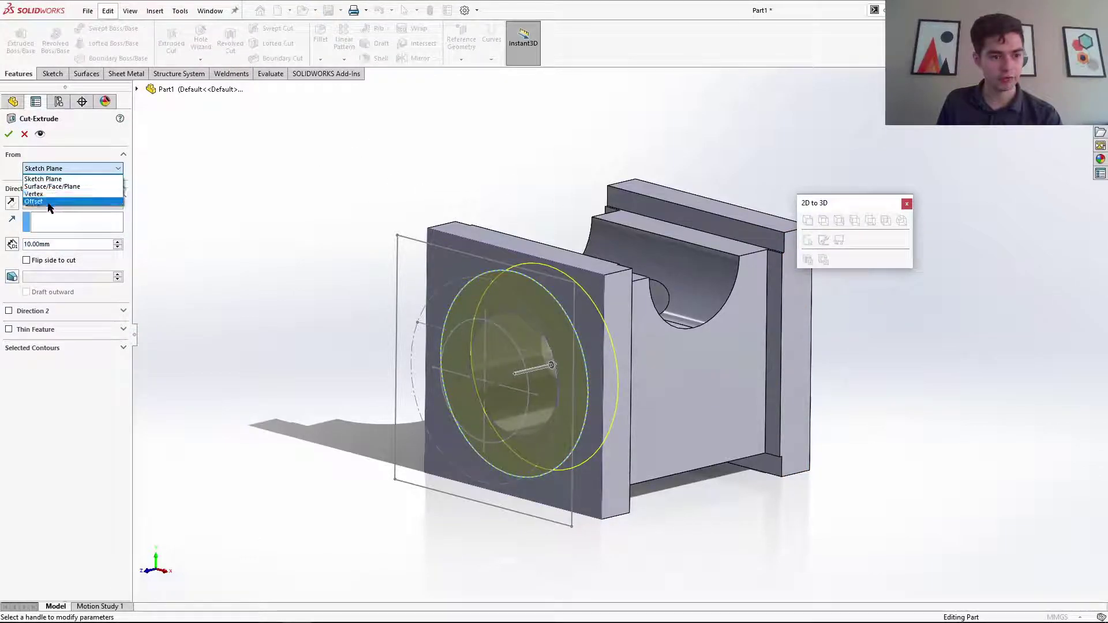
{"action": "left_click", "coordinate": [52, 186]}
{"action": "middle_click_drag", "start_coordinate": [406, 203], "coordinate": [439, 285]}
{"action": "left_click", "coordinate": [440, 289]}
- Set the cut's end condition to Up To Surface, ending at the rear plate's inner face
{"action": "left_click", "coordinate": [69, 222]}
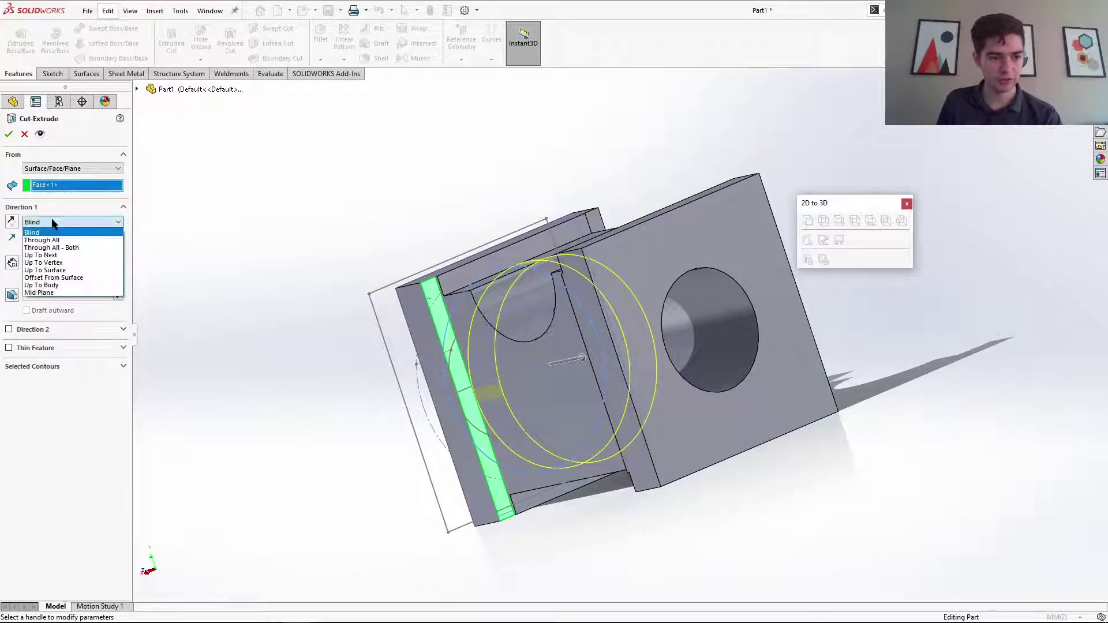
{"action": "left_click", "coordinate": [46, 269]}
{"action": "middle_click_drag", "start_coordinate": [293, 253], "coordinate": [470, 218]}
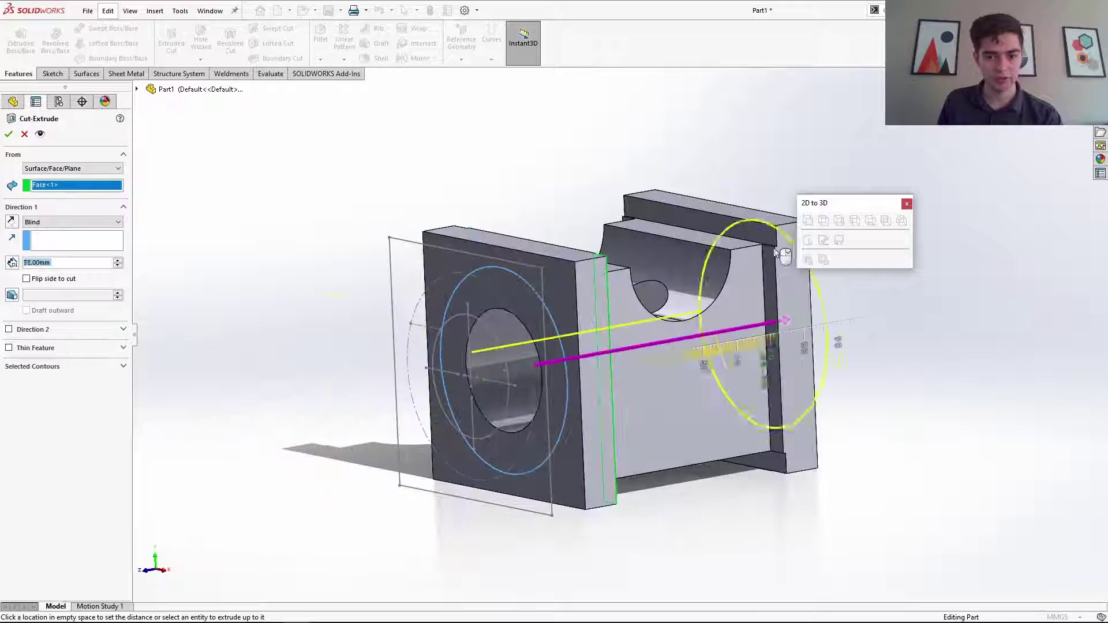
{"action": "left_click", "coordinate": [71, 222]}
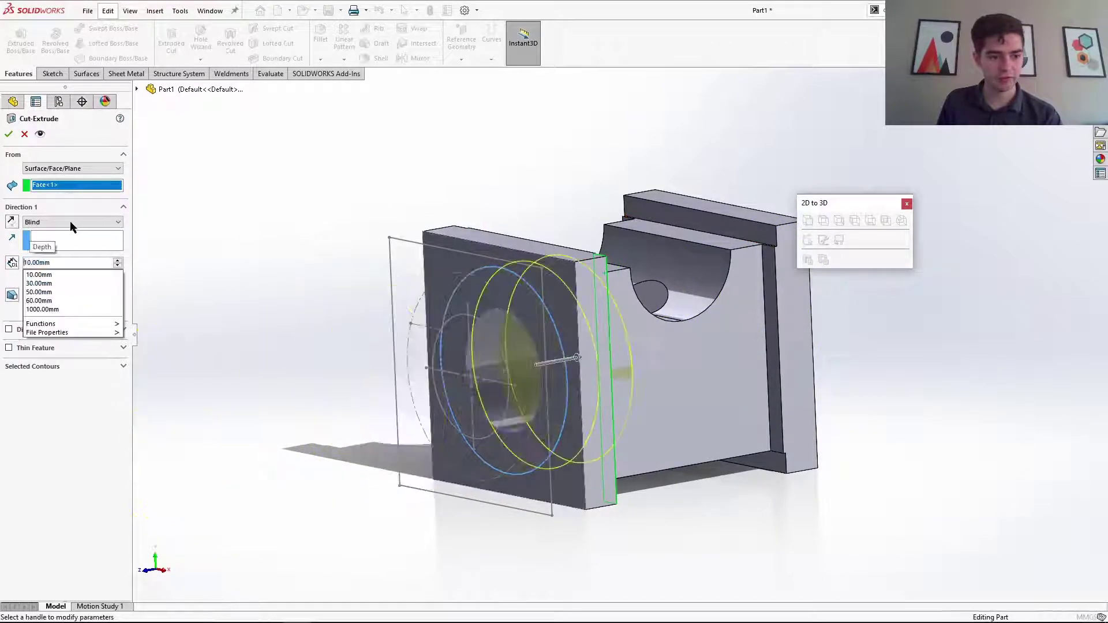
{"action": "left_click", "coordinate": [45, 270]}
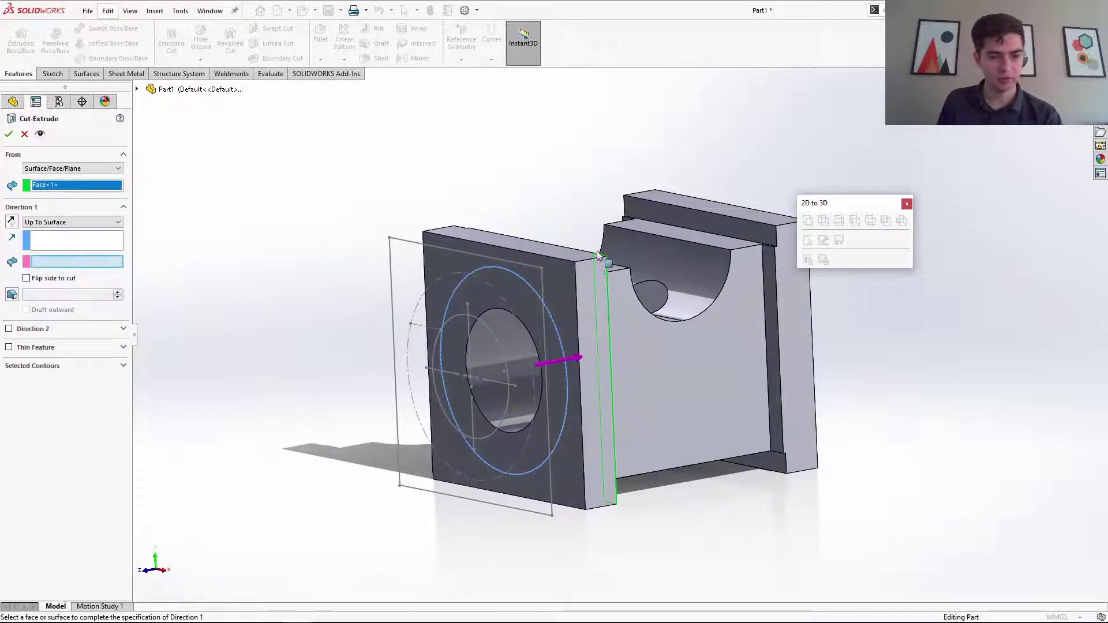
{"action": "left_click", "coordinate": [709, 223]}
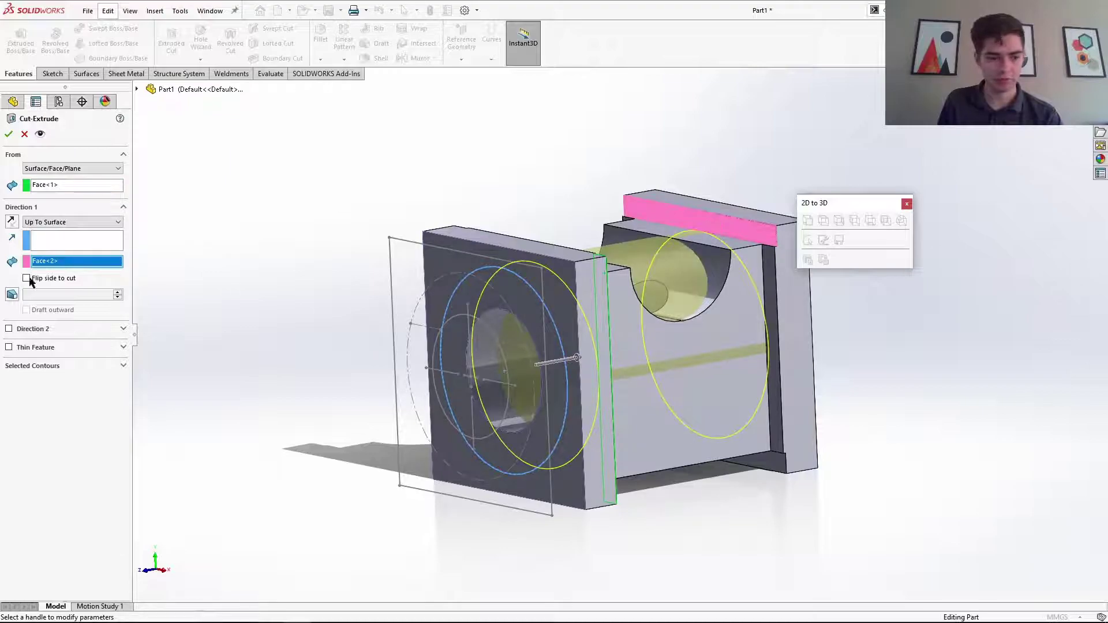
- Flip the side to cut so material outside the circle is removed between the plates, and accept the cut
{"action": "middle_click_drag", "start_coordinate": [300, 271], "coordinate": [611, 396]}
{"action": "middle_click_drag", "start_coordinate": [577, 300], "coordinate": [627, 319]}
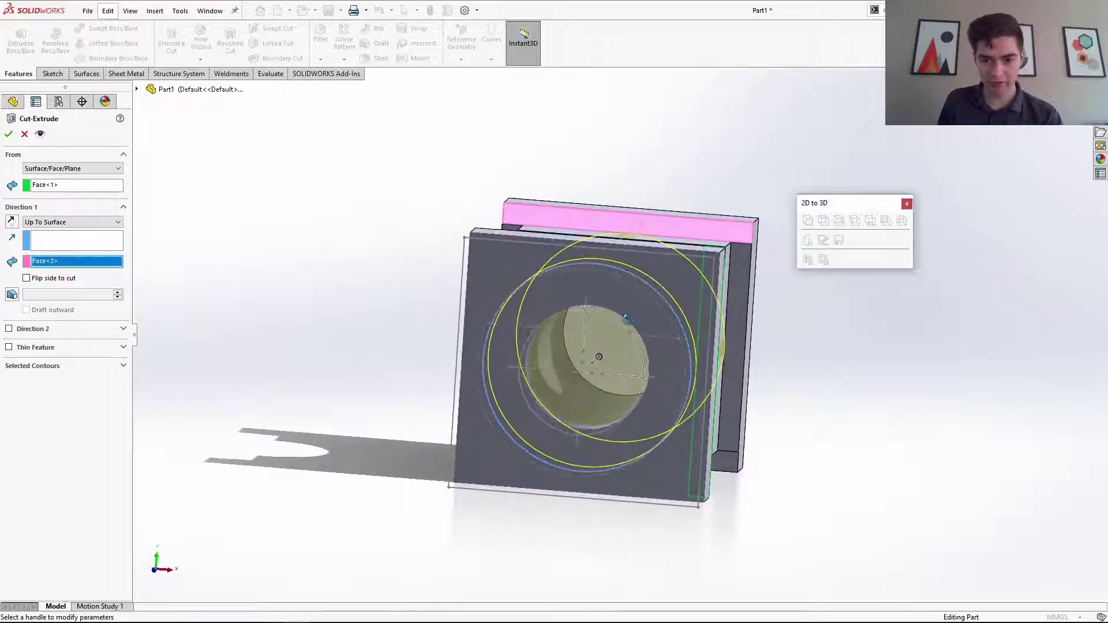
{"action": "middle_click_drag", "start_coordinate": [322, 297], "coordinate": [522, 282]}
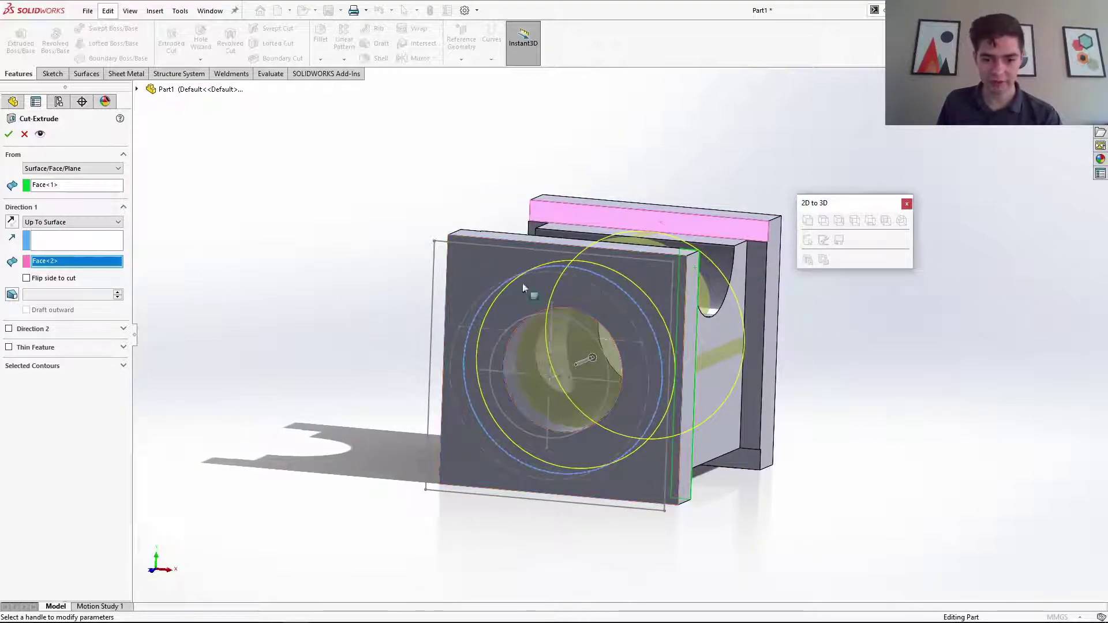
{"action": "left_click", "coordinate": [27, 279]}
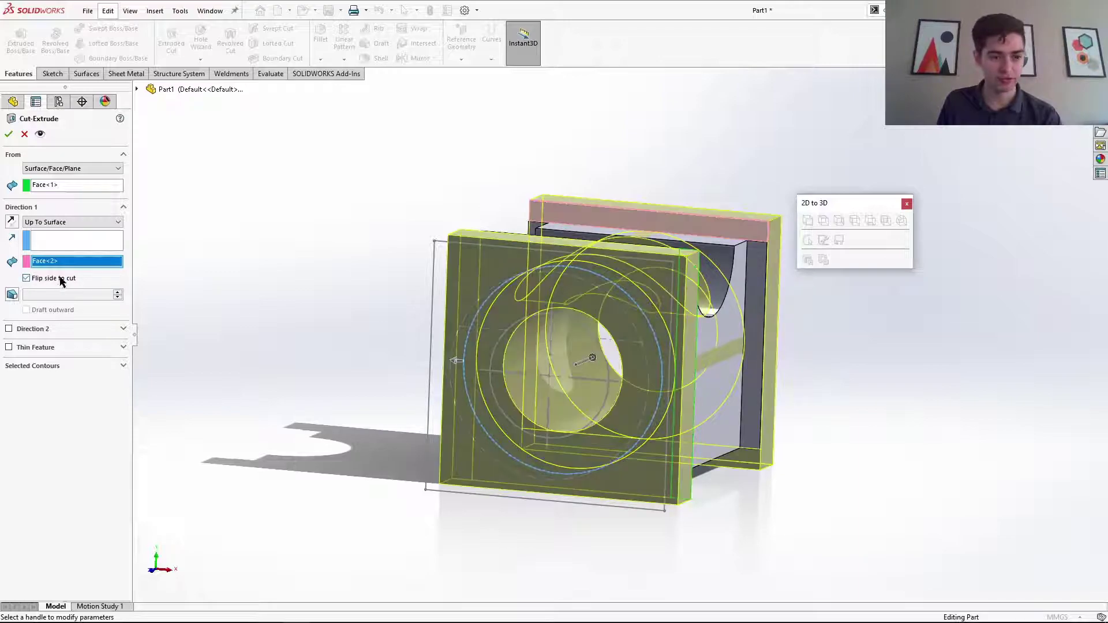
{"action": "left_click", "coordinate": [7, 136]}
{"action": "scroll", "coordinate": [739, 323], "scroll_direction": "up", "scroll_amount": 3}
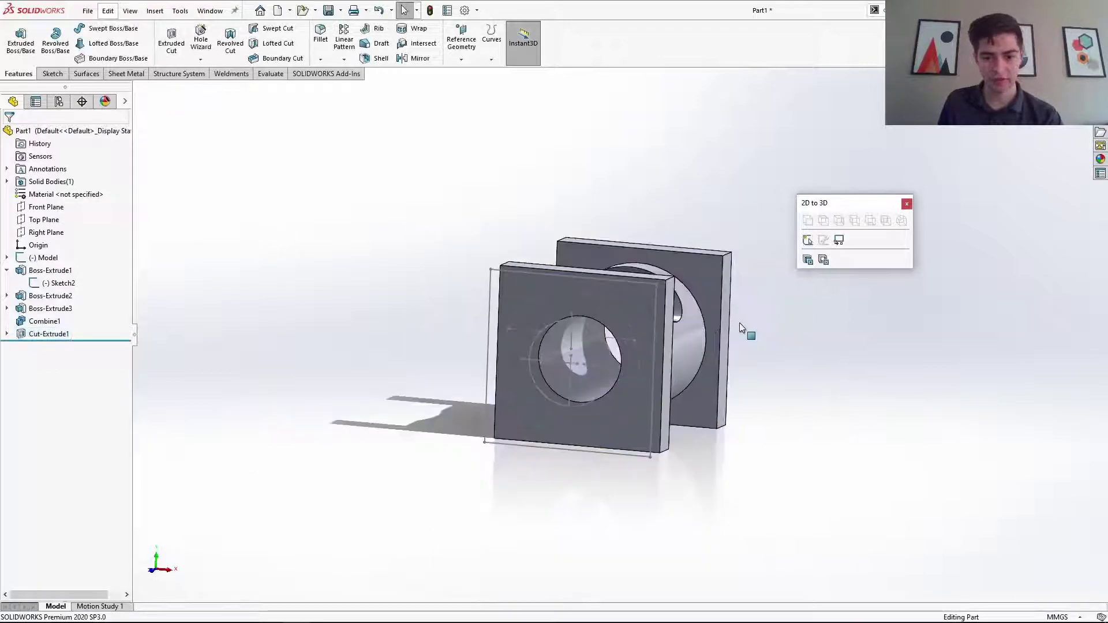
{"action": "middle_click_drag", "start_coordinate": [739, 323], "coordinate": [663, 323]}
{"action": "scroll", "coordinate": [812, 260], "scroll_direction": "down", "scroll_amount": 3}
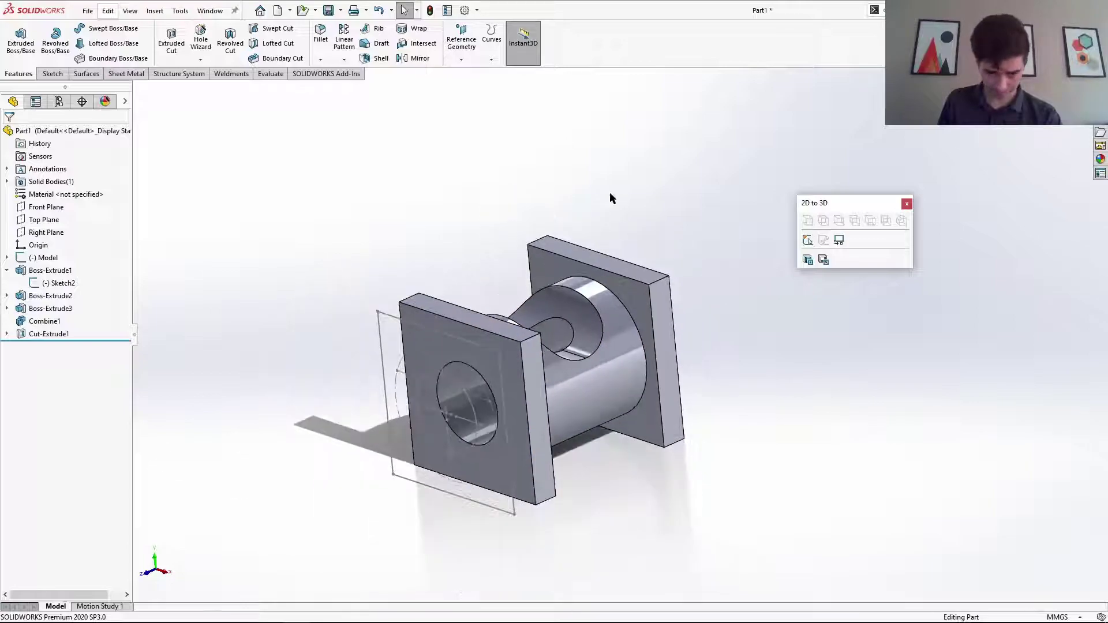
{"action": "middle_click_drag", "start_coordinate": [525, 293], "coordinate": [494, 292]}
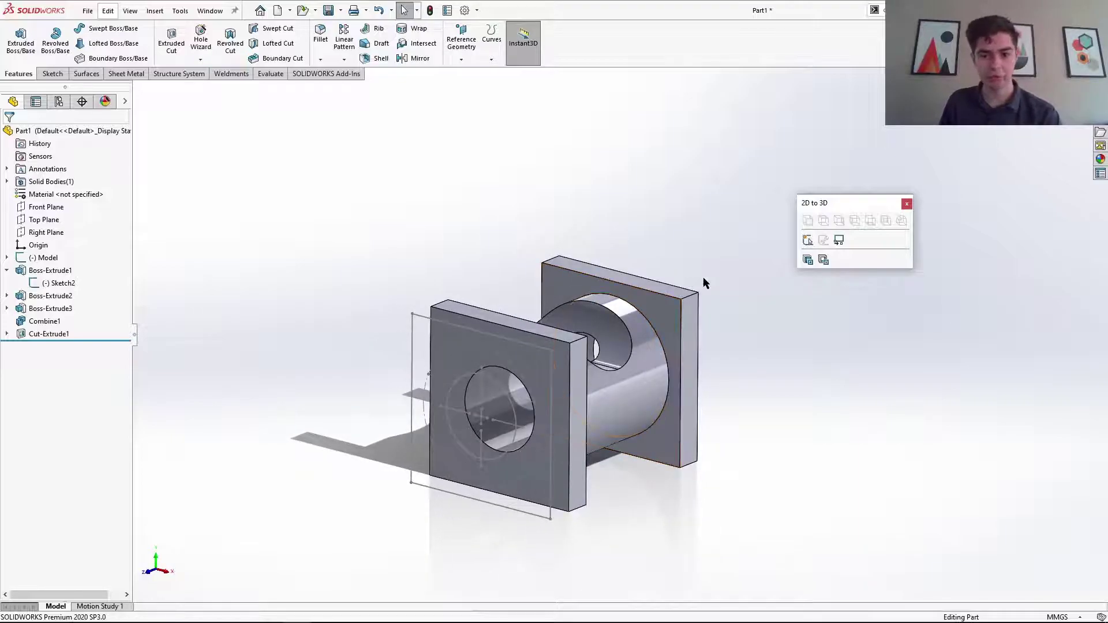